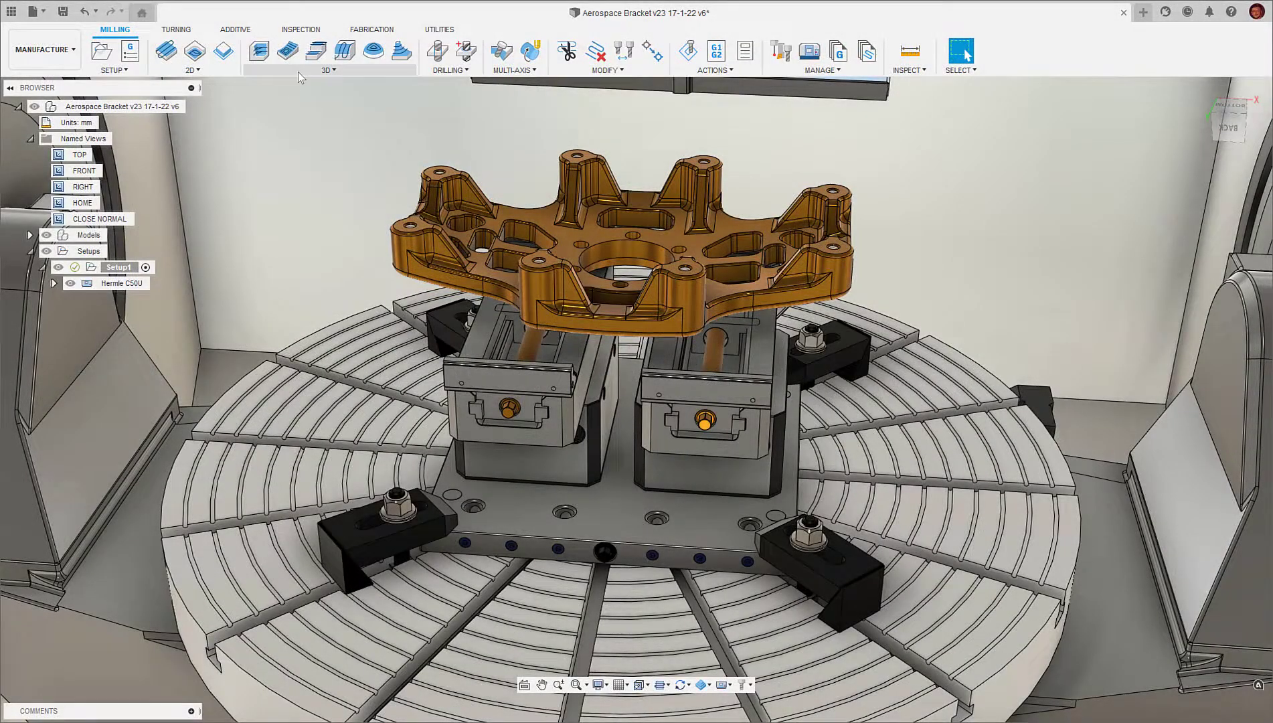
Step: Start a new 3D Adaptive Clearing operation and request a CoroPlus tool recommendation
left_click(297, 71)
left_click(288, 85)
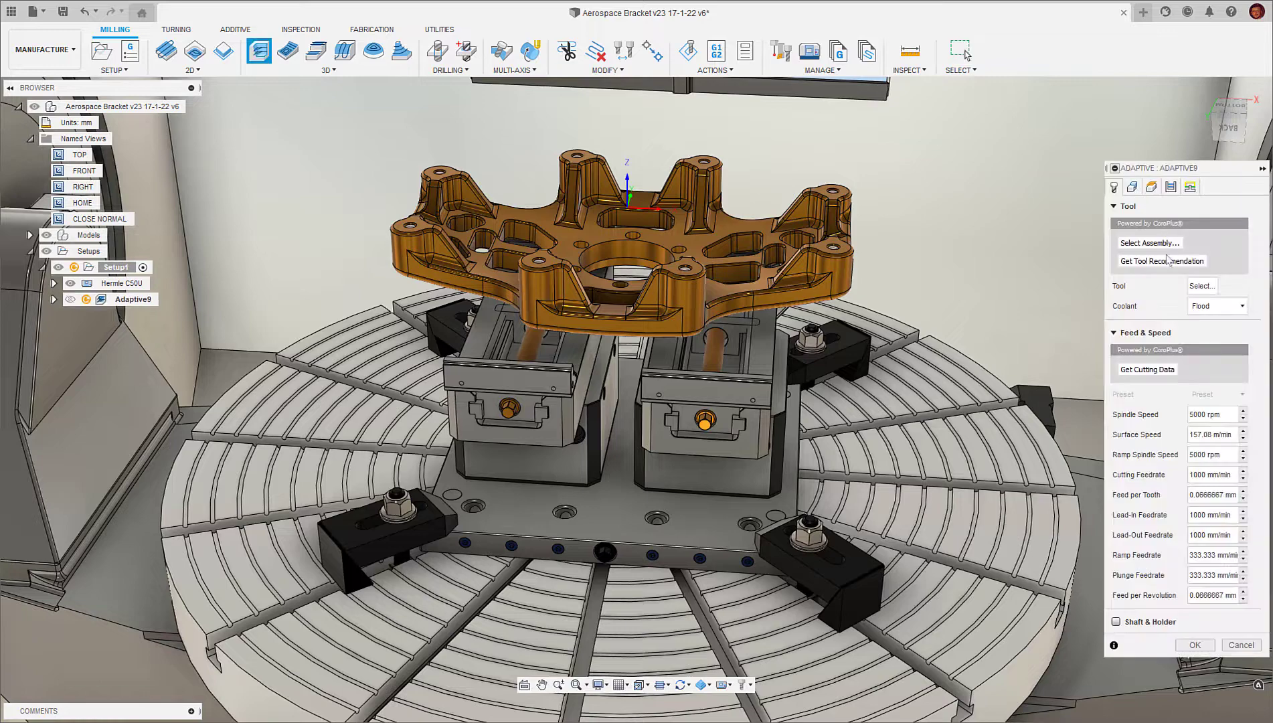
left_click(1162, 261)
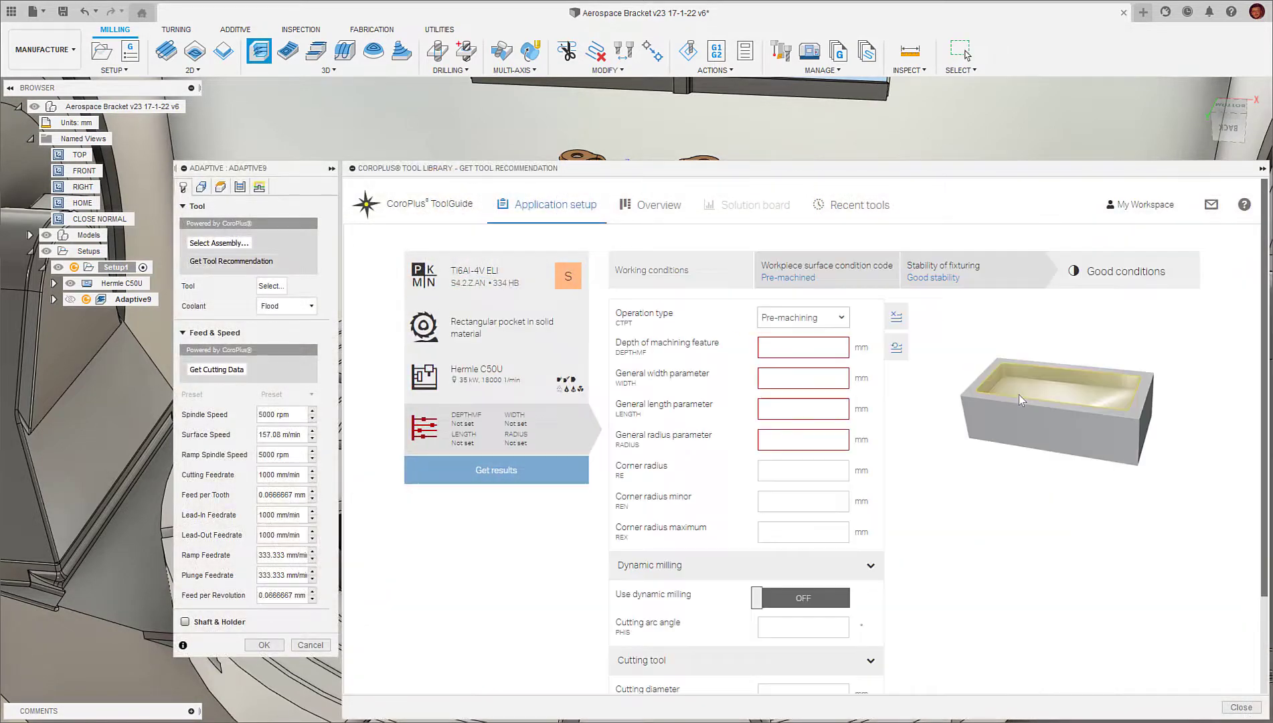
Step: Enter pocket width 40, length 80 and radius 9, and get recommended tools
left_click(804, 376)
type("40")
key("Tab")
type("80")
key("Tab")
type("9")
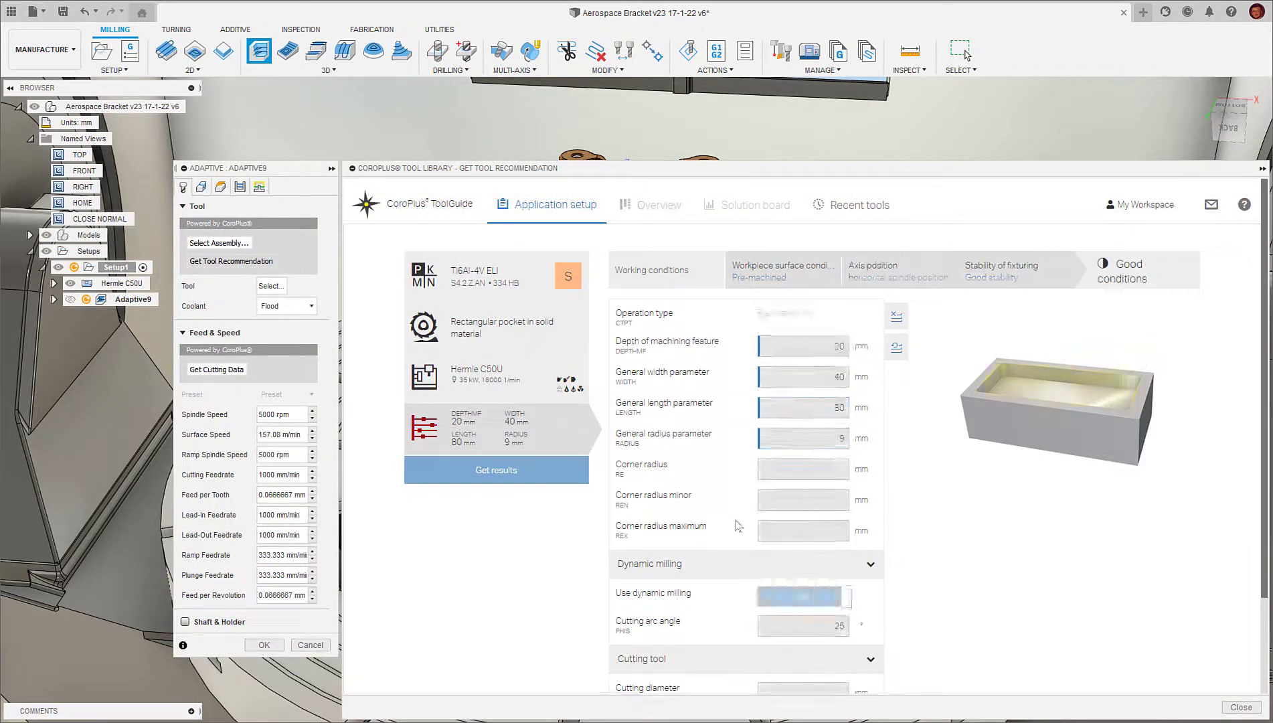
left_click(499, 471)
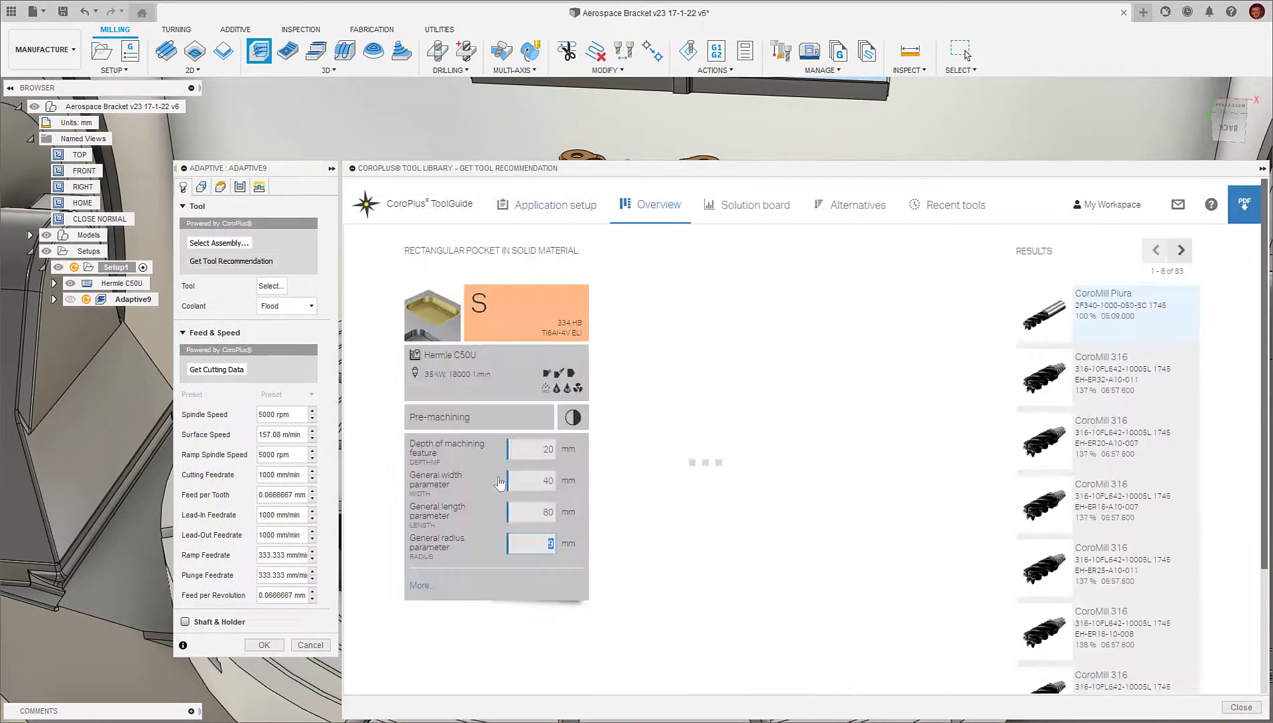
Step: Review alternative tools and save the 10 mm CoroMill Plura assembly to the tool library
left_click(883, 211)
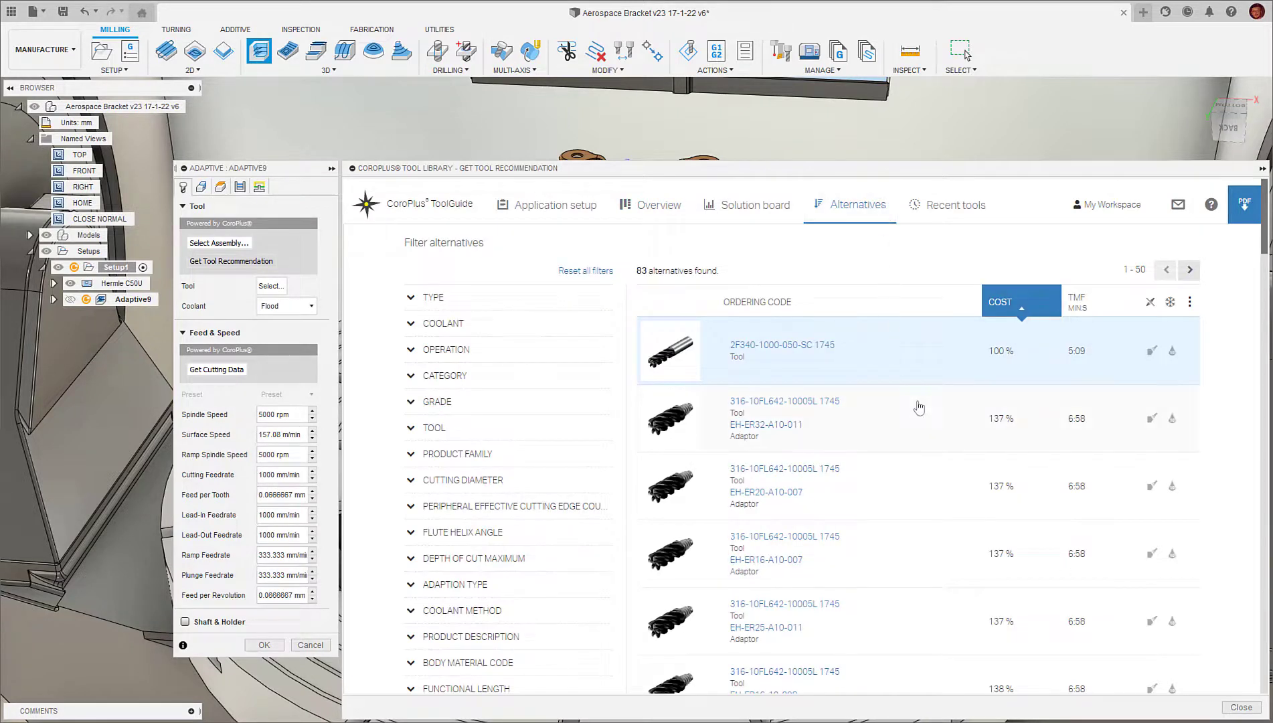
scroll(919, 407, "down", 2)
scroll(919, 407, "down", 2)
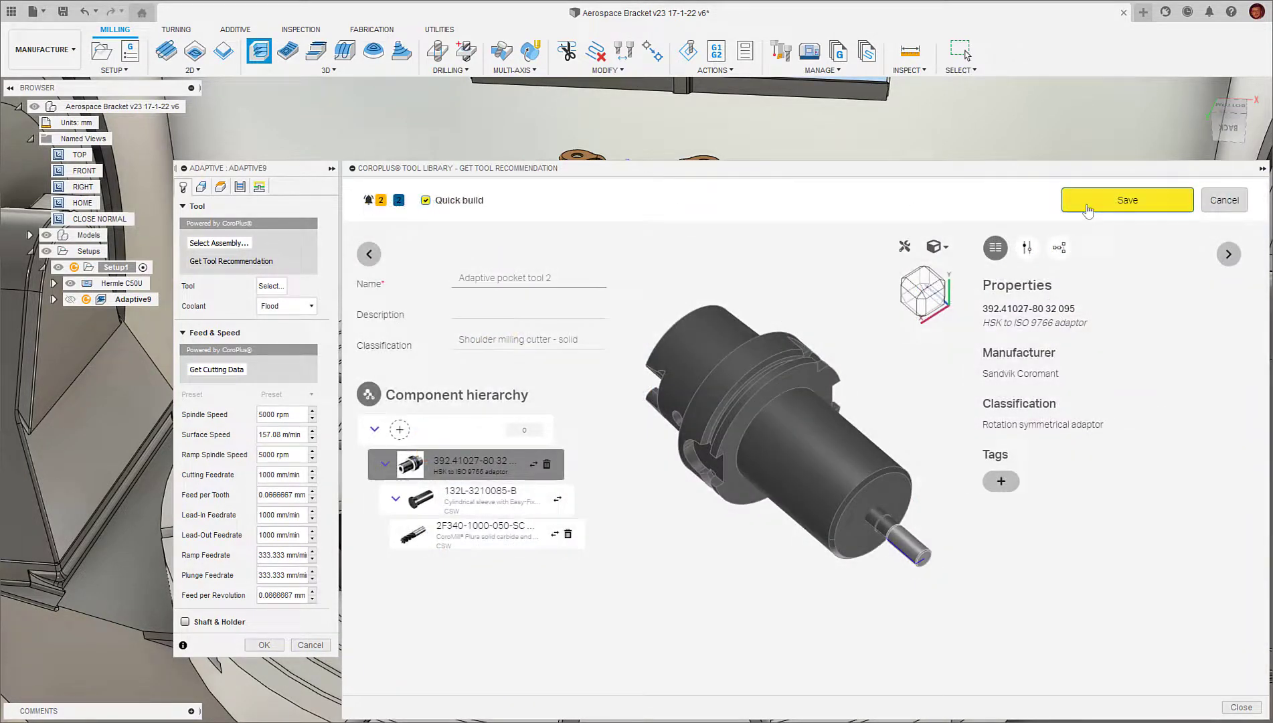
left_click(1088, 200)
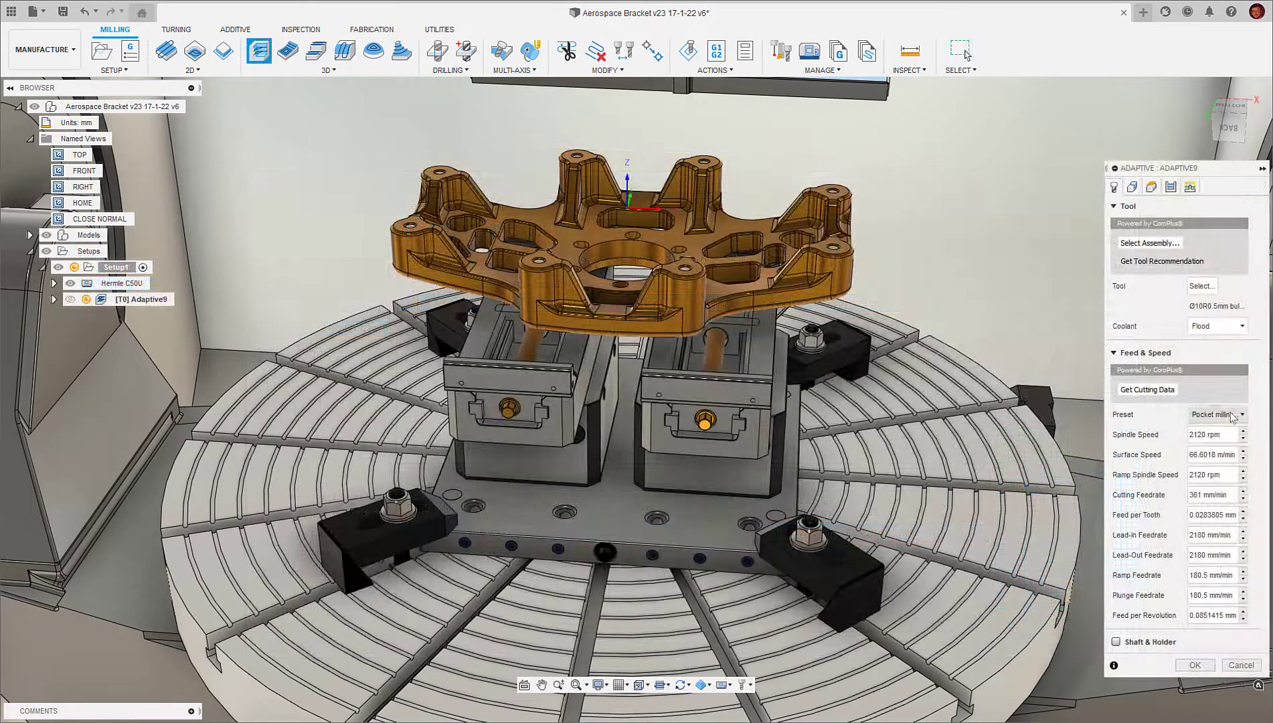
left_click(1233, 415)
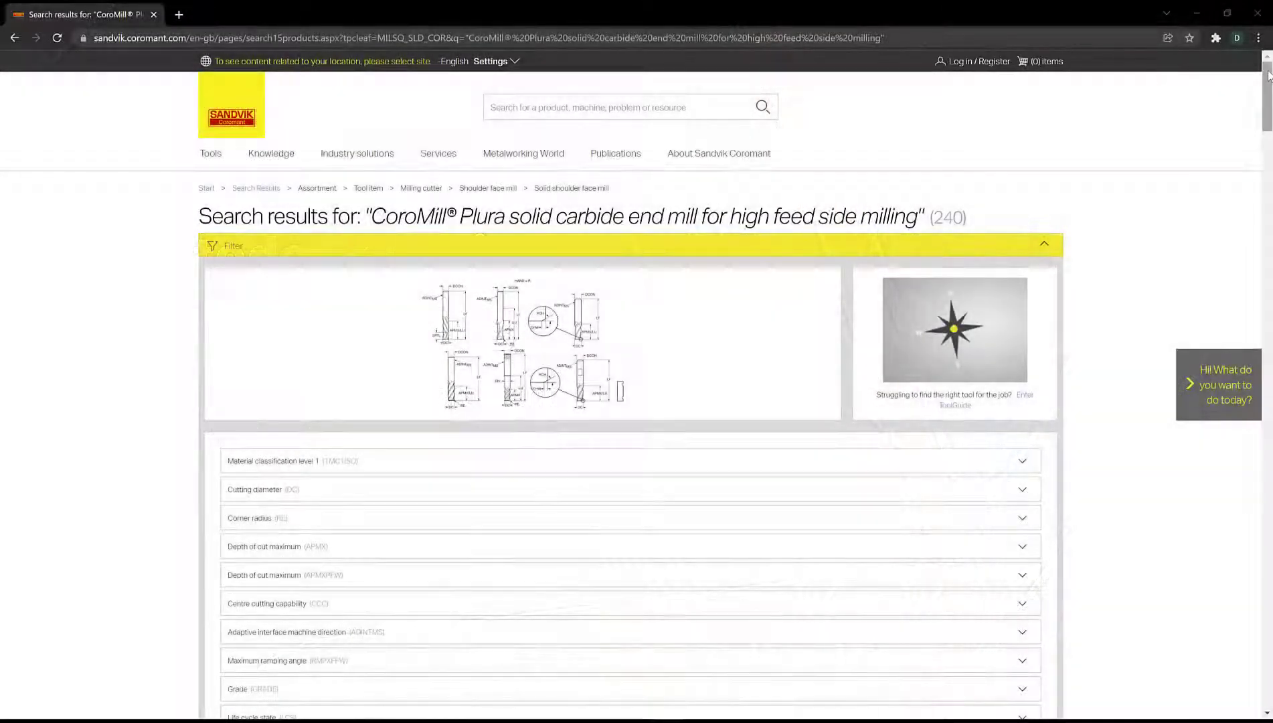
Step: Scroll the CoroMill Plura search results page down to the results table
left_click_drag(1267, 78, 1268, 636)
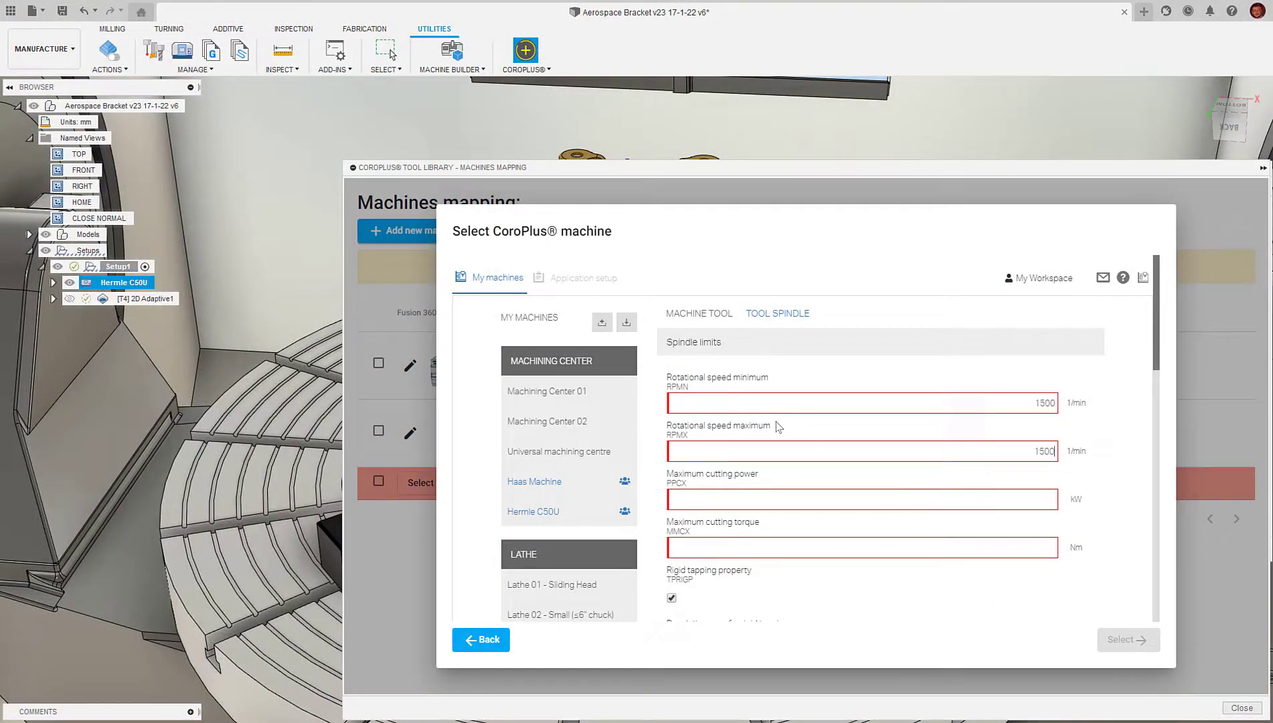
Step: Enter spindle limit values 35 and 10, then select the Hermle machine for the setup
key("Tab")
type("35")
key("Tab")
type("10")
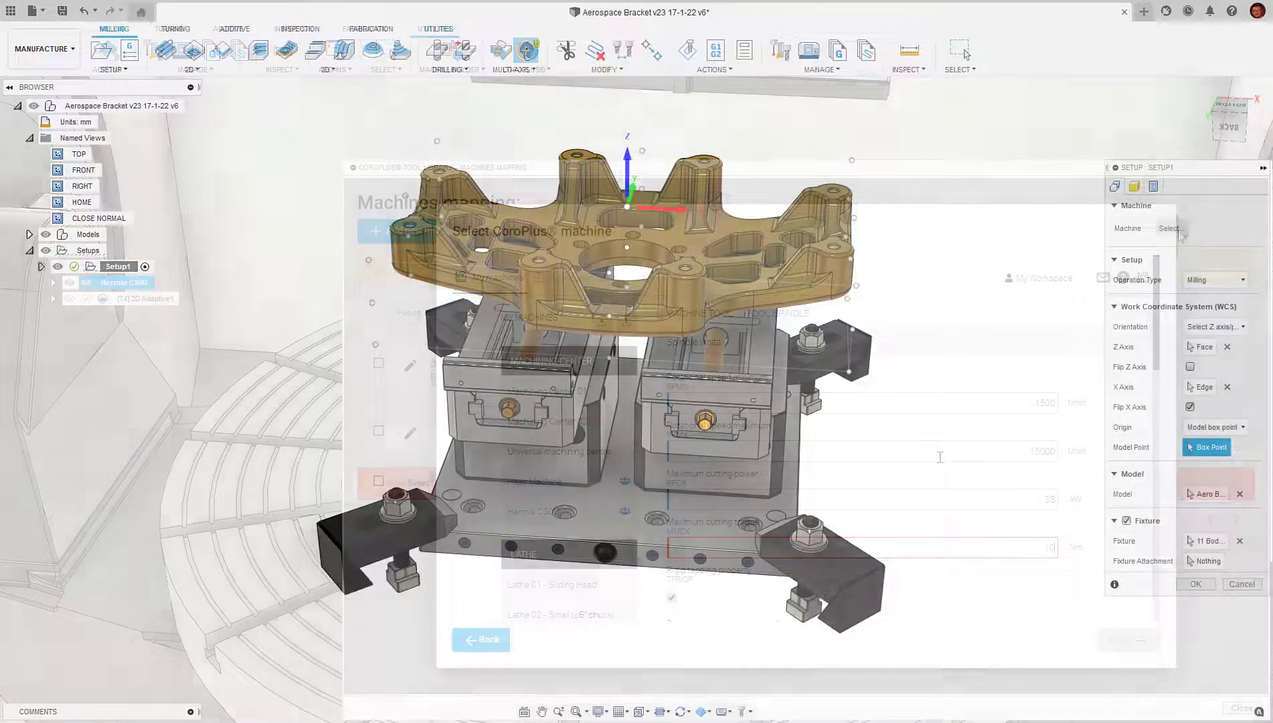
left_click(1169, 228)
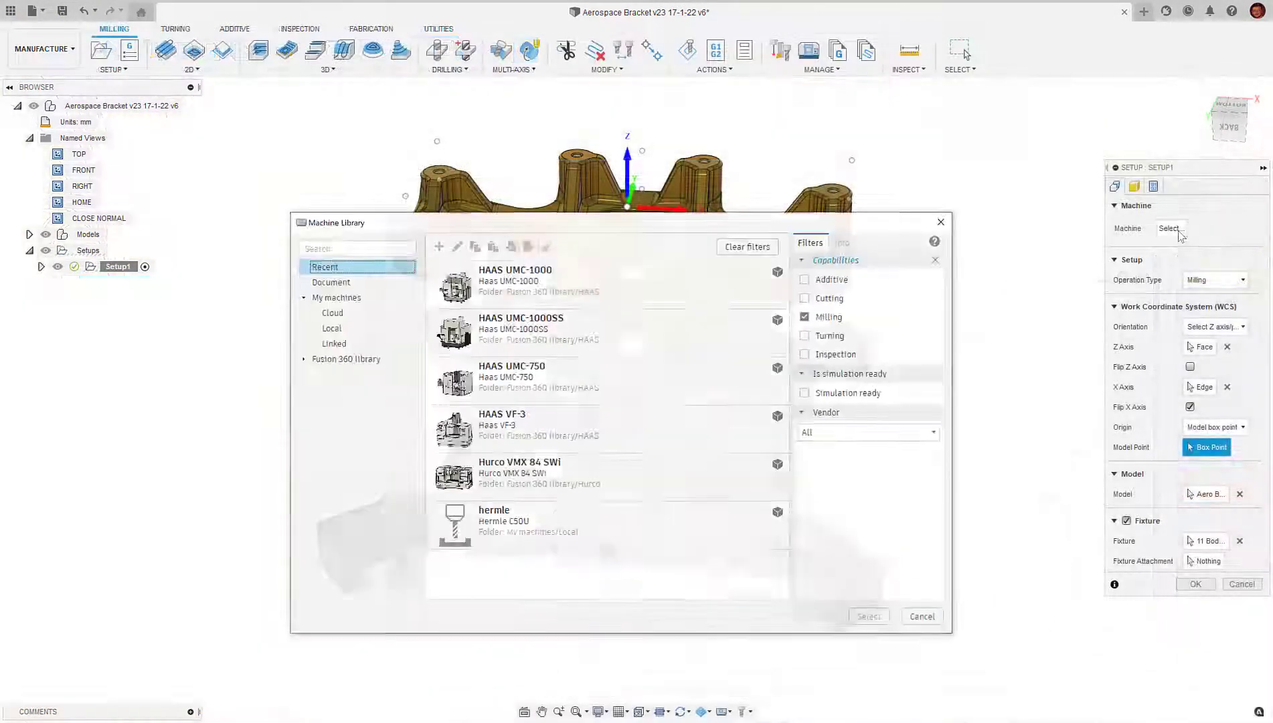
left_click(631, 529)
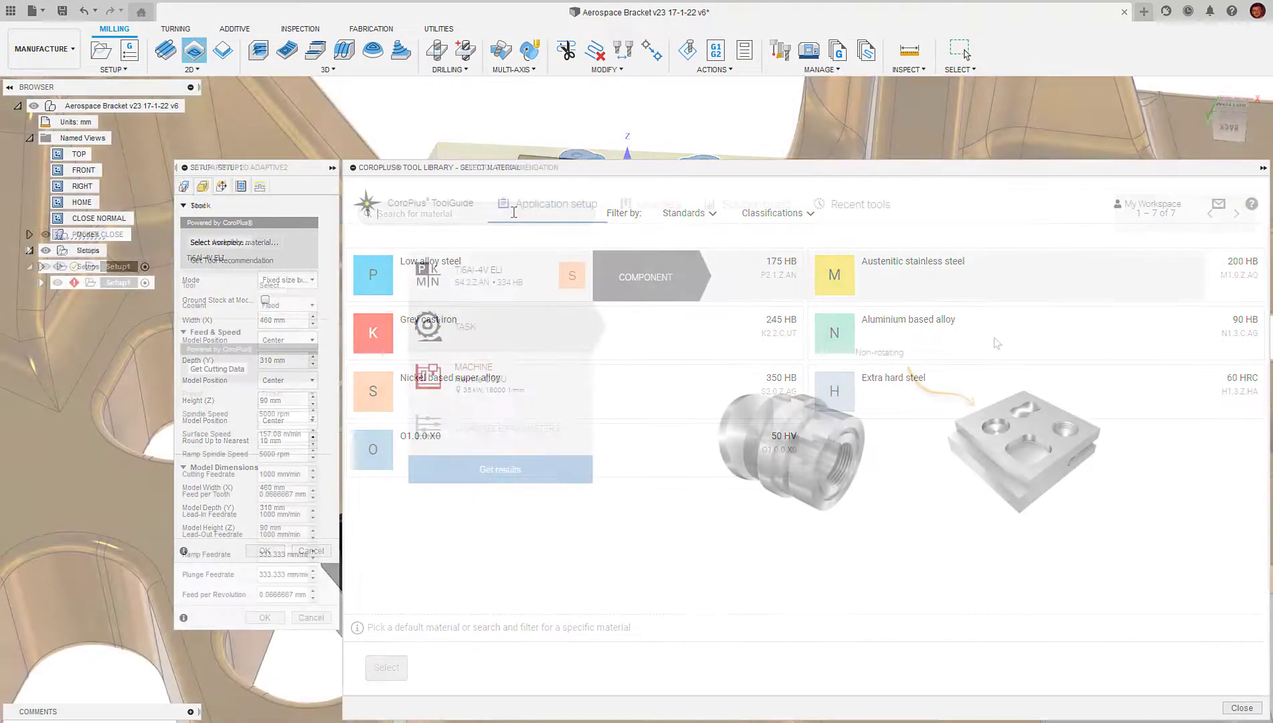
Step: Choose a rectangular pocket feature and view the cutting-data solution board
left_click(954, 524)
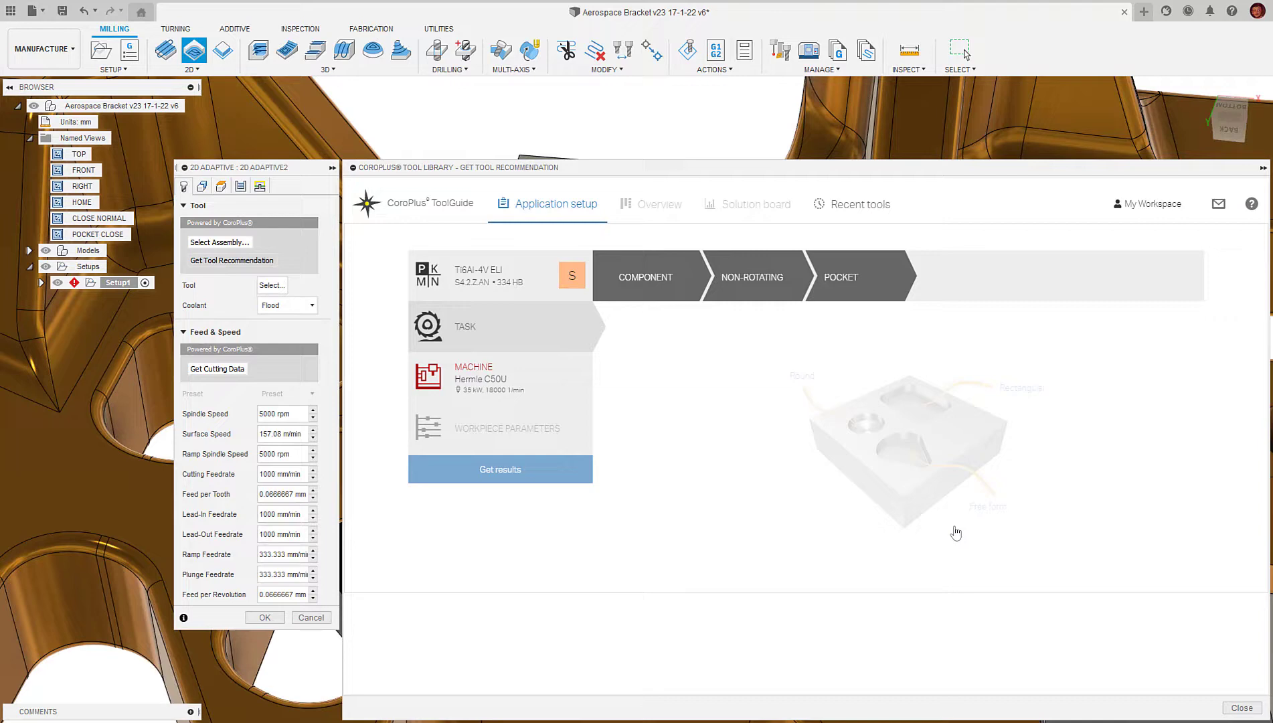
left_click(1003, 395)
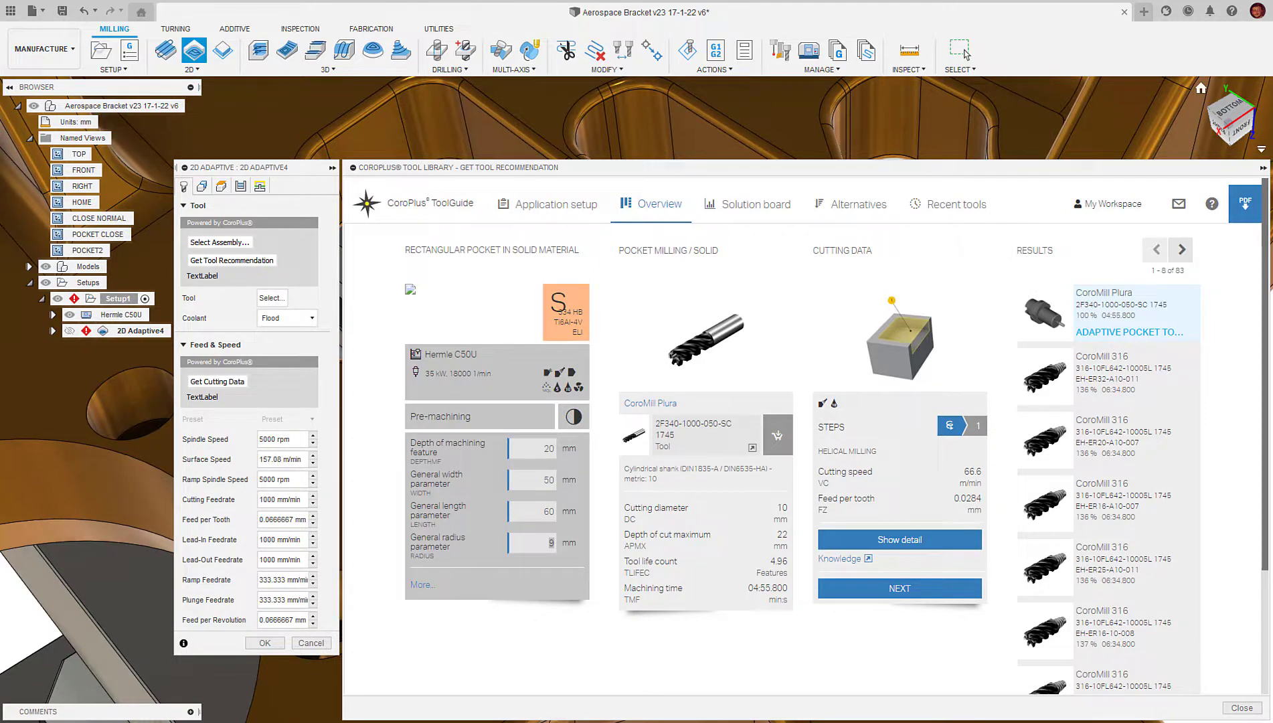
left_click(749, 205)
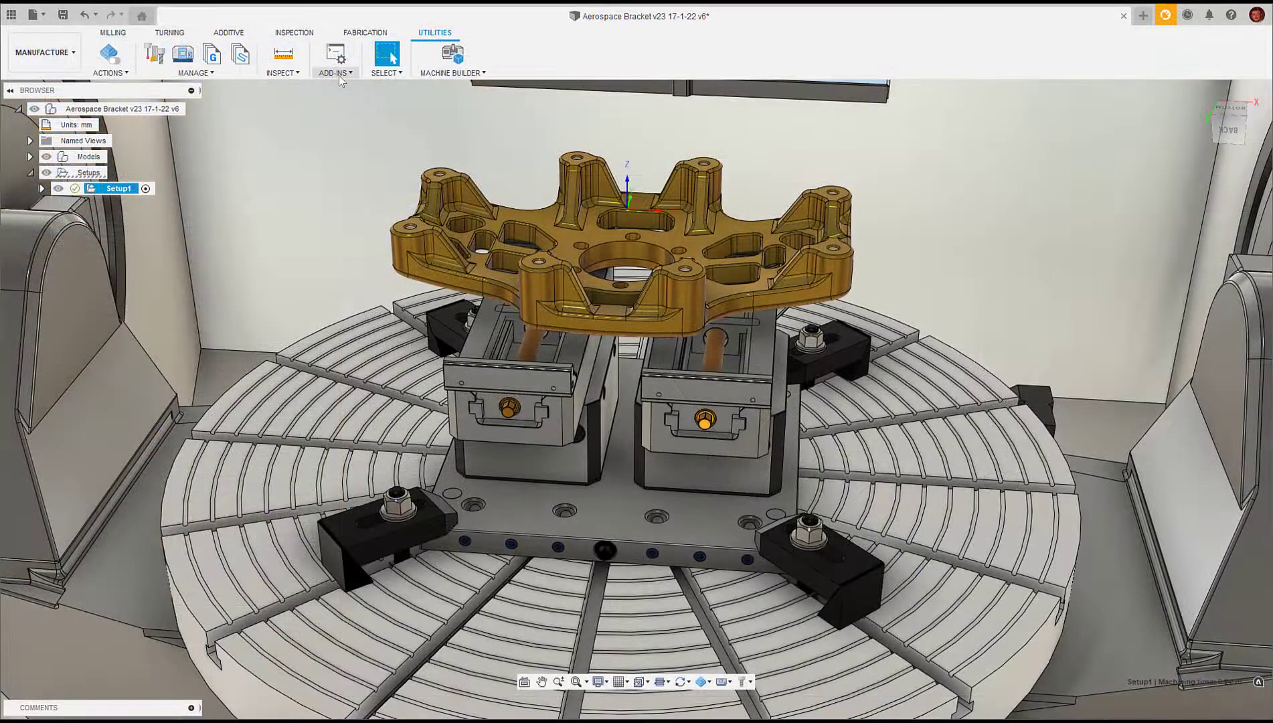
Step: Download the Win64 CoroPlus Tool Library add-in from the Fusion 360 App Store
left_click(339, 75)
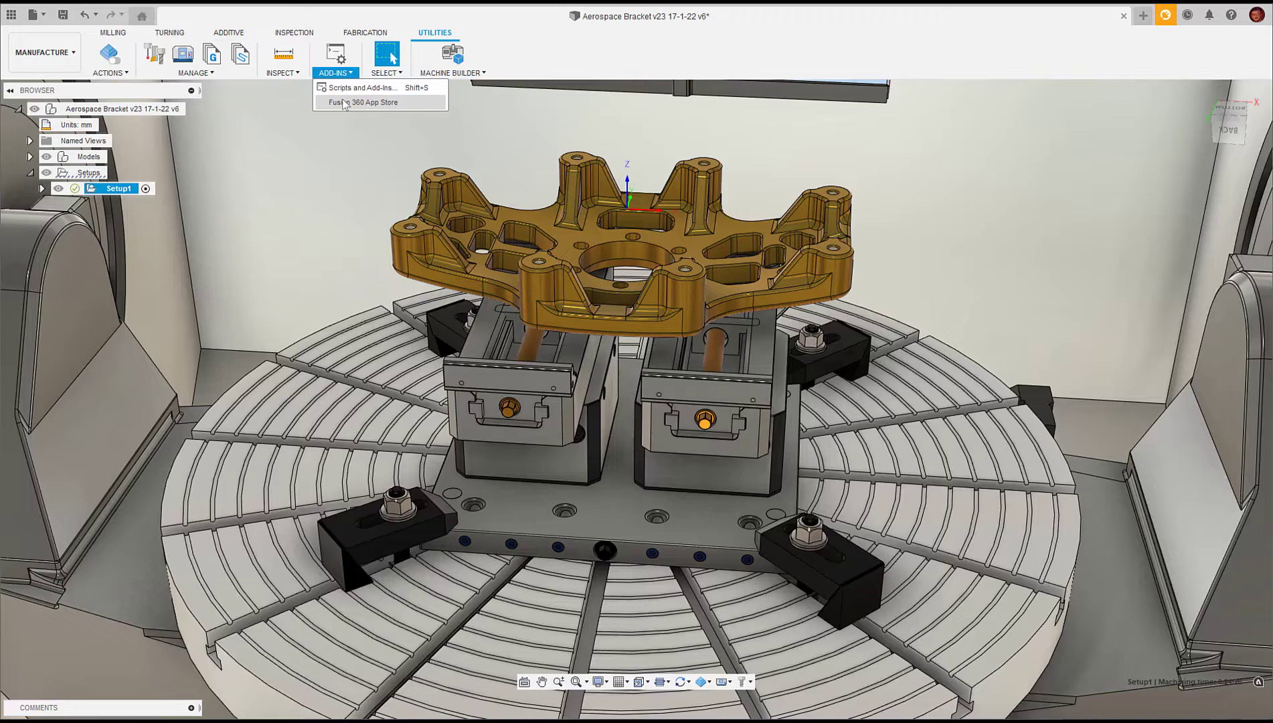
left_click(344, 102)
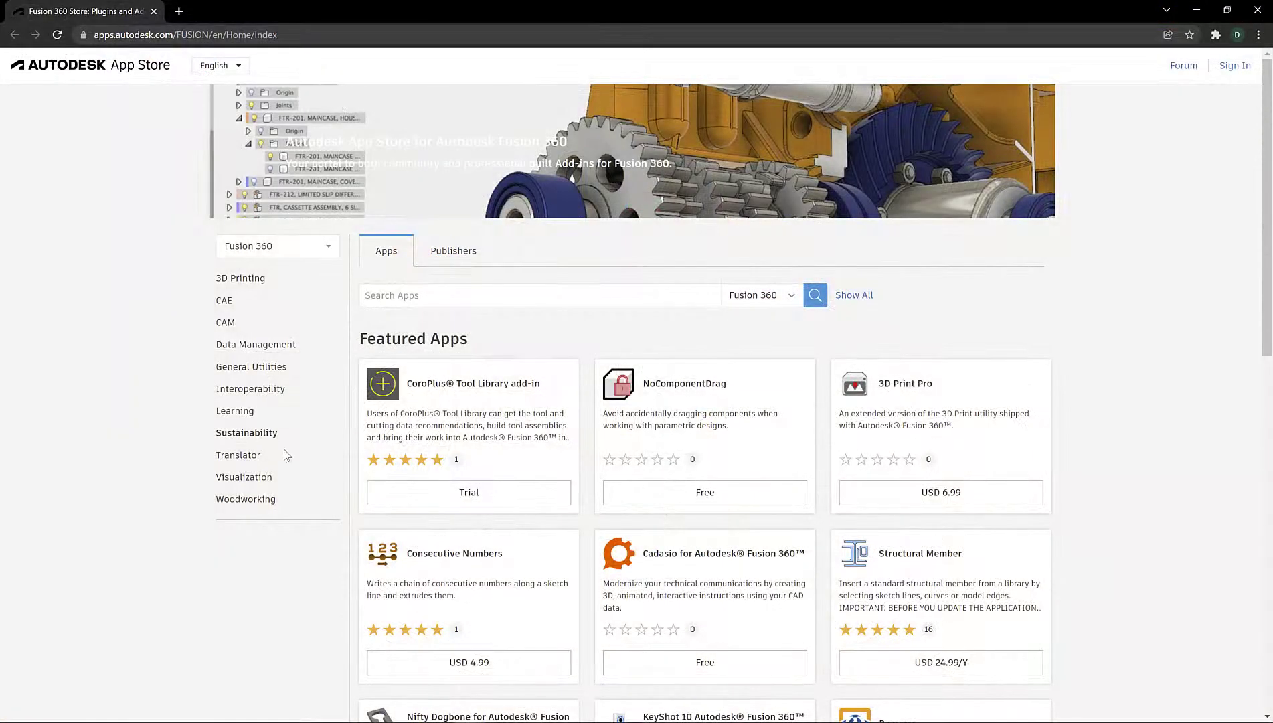
left_click(461, 425)
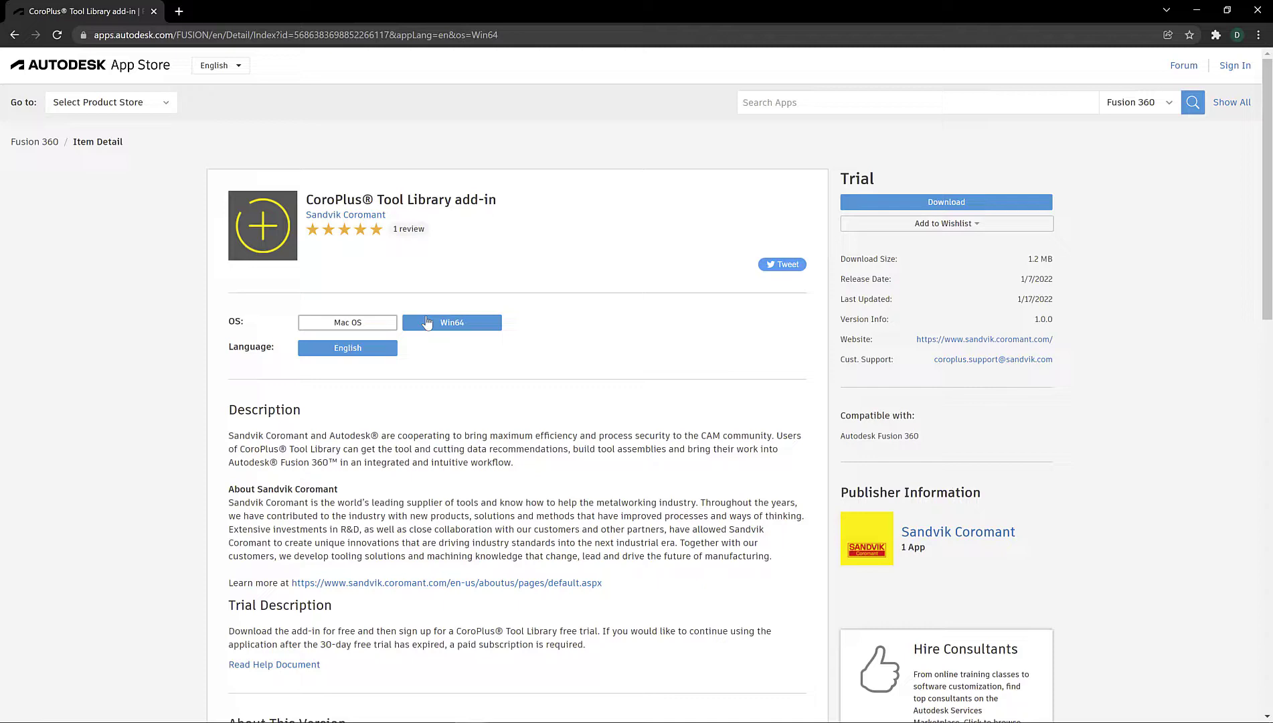
left_click(934, 204)
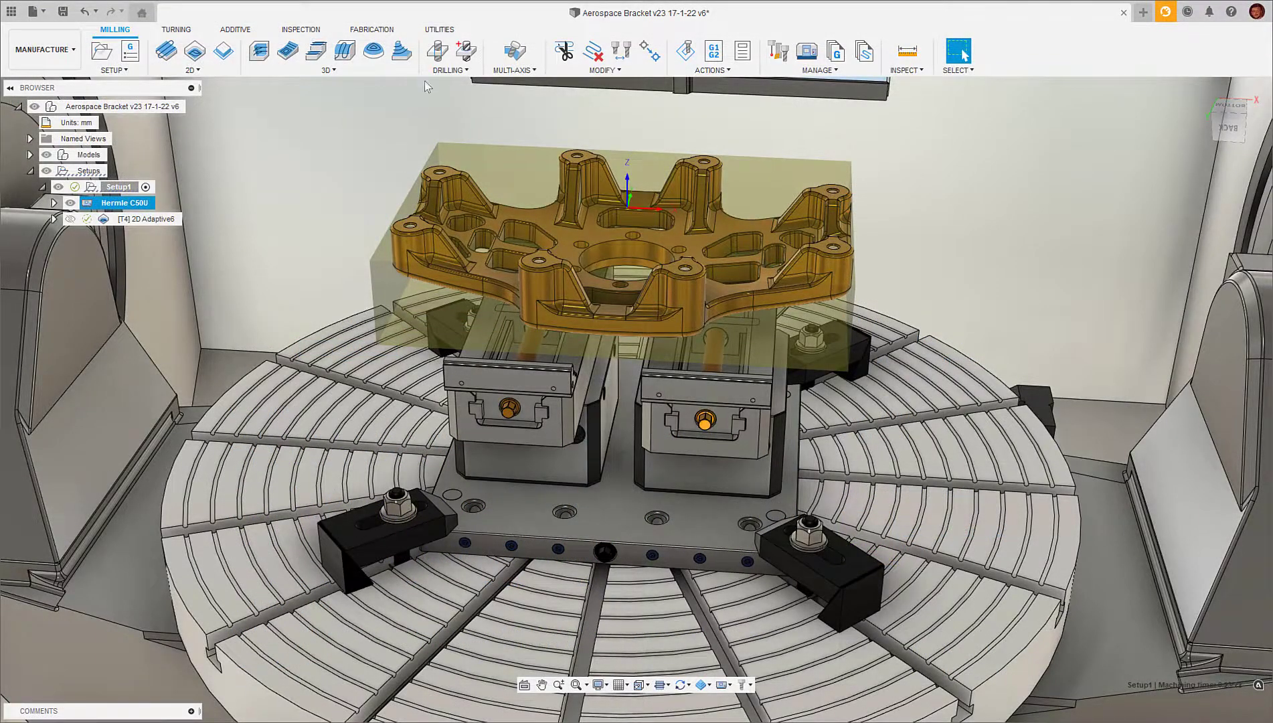
Step: Run the CoroPlus add-in from the Add-Ins list in Scripts and Add-Ins
left_click(441, 29)
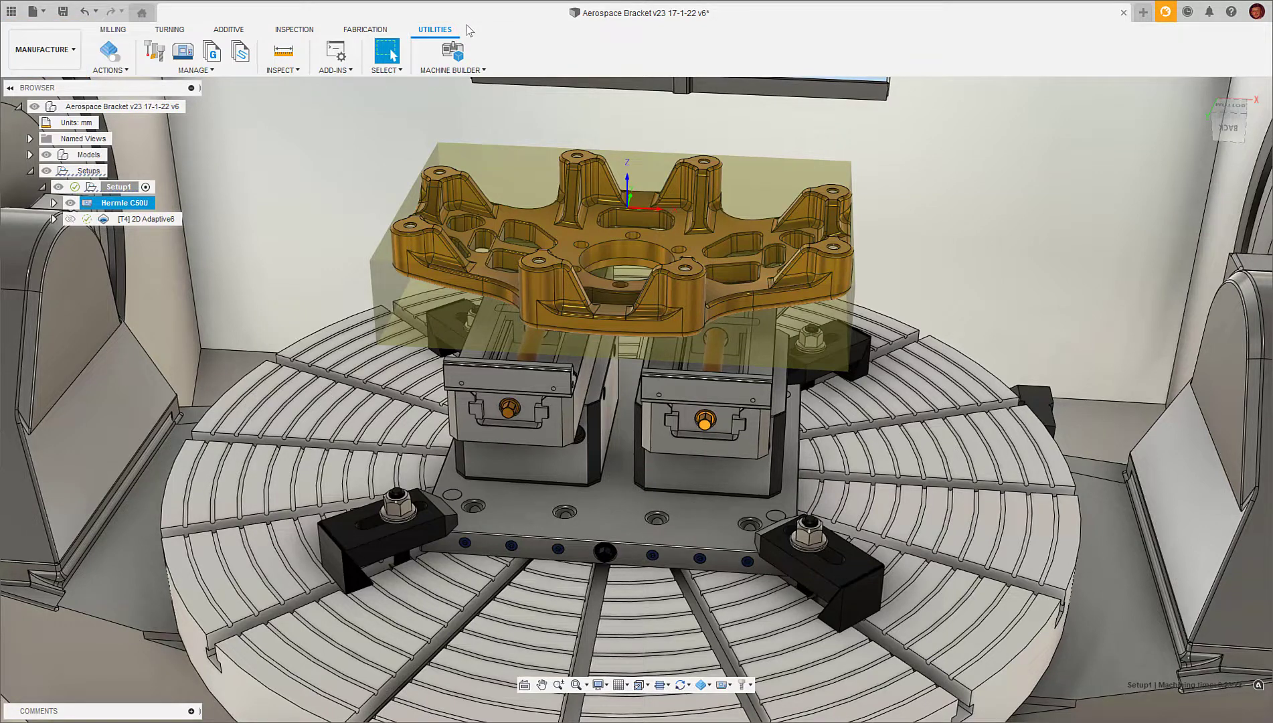
left_click(335, 70)
left_click(340, 85)
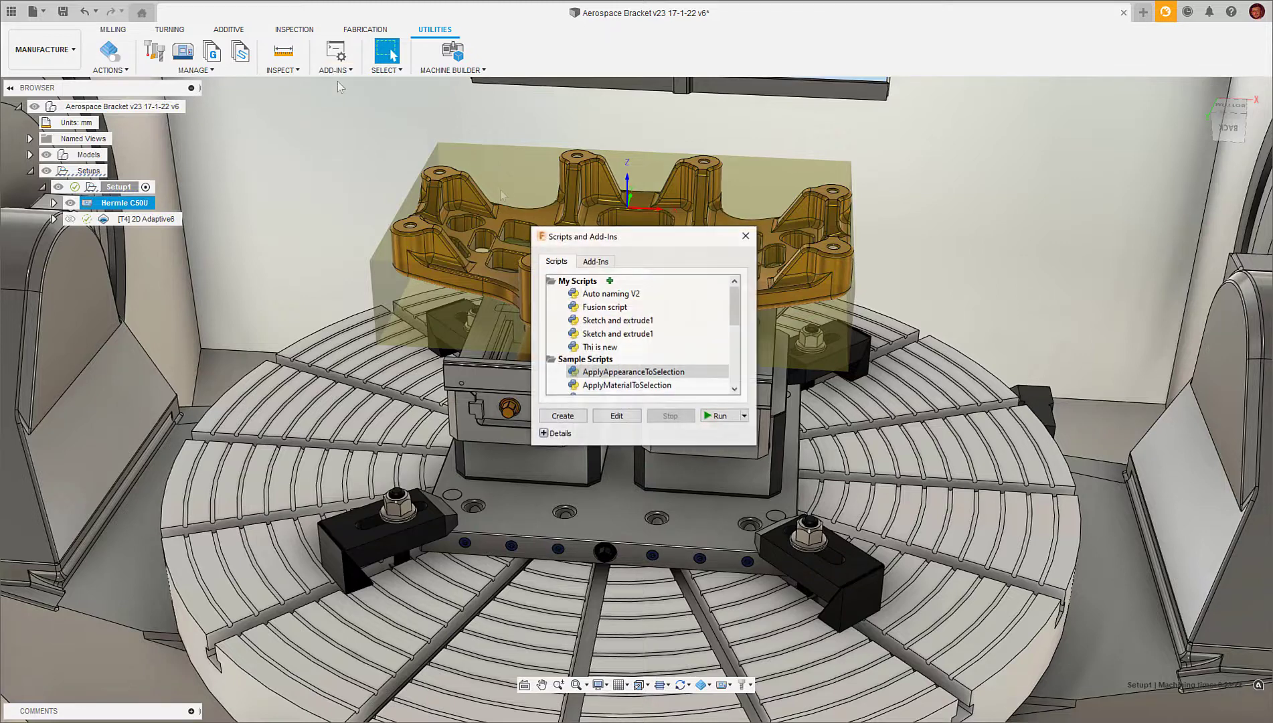
left_click(596, 262)
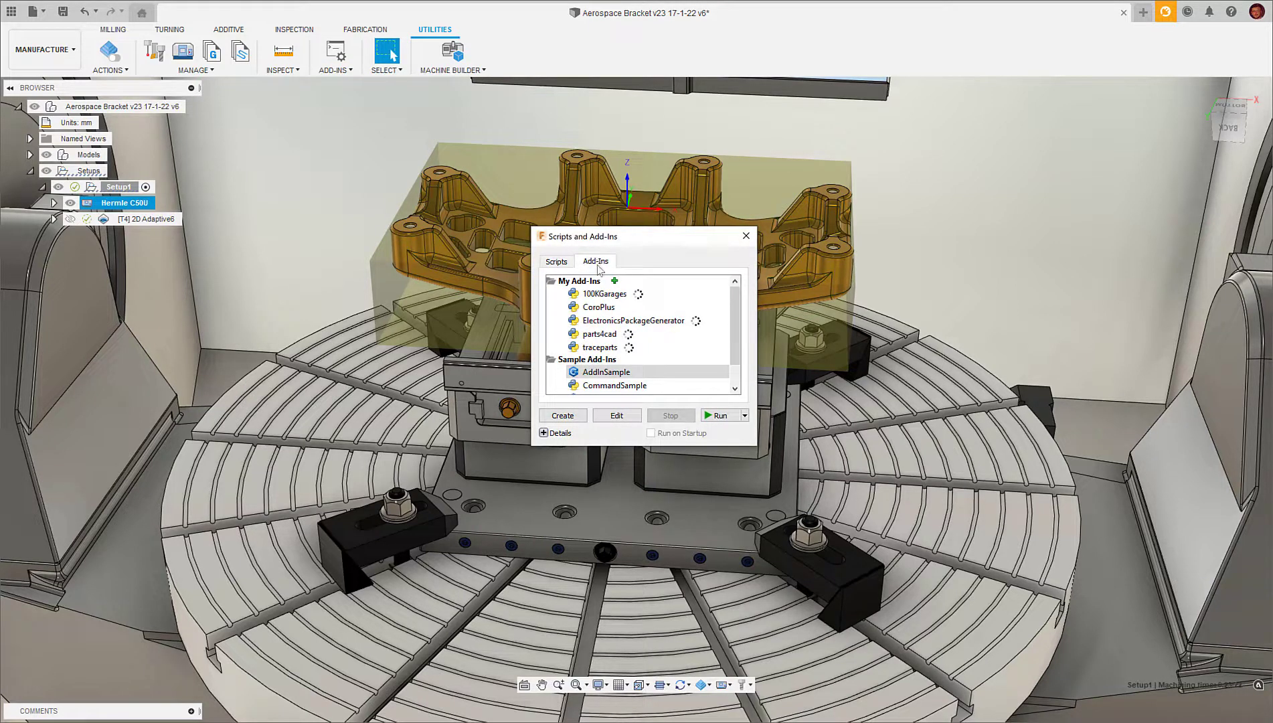
left_click(606, 307)
left_click(716, 415)
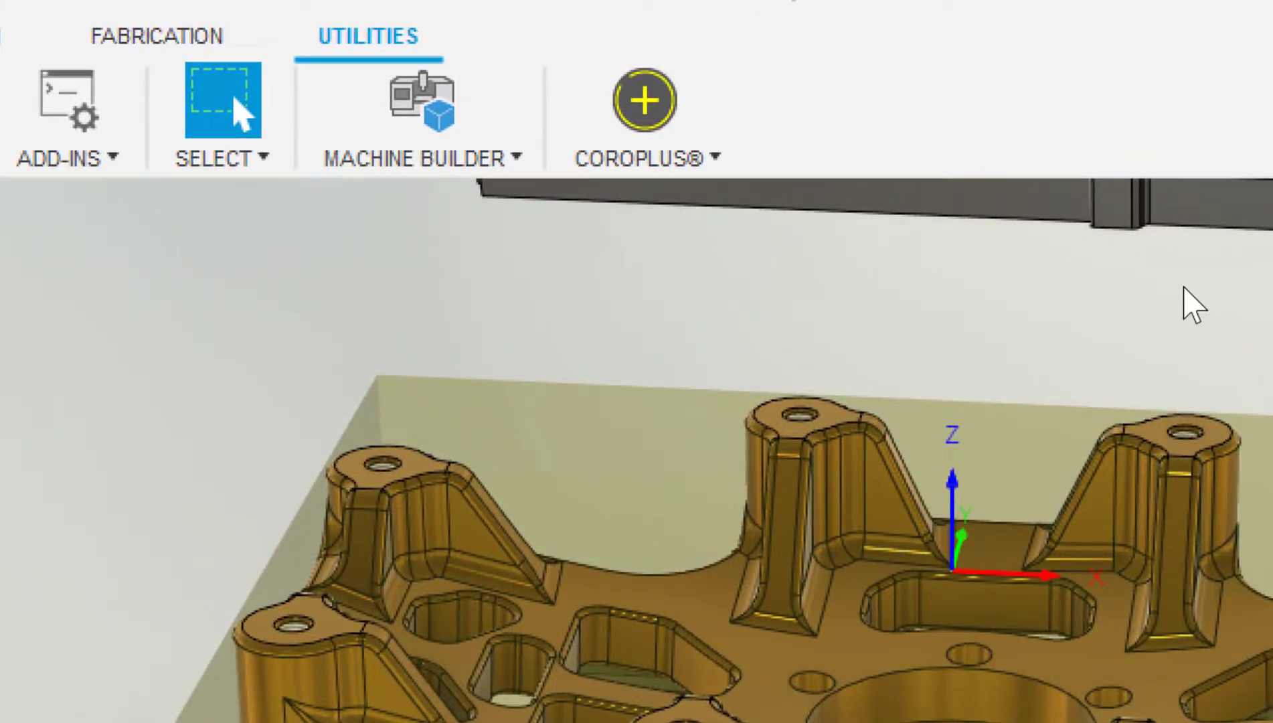
Step: Open CoroPlus settings, log in, and start the 30-day free trial
left_click(659, 97)
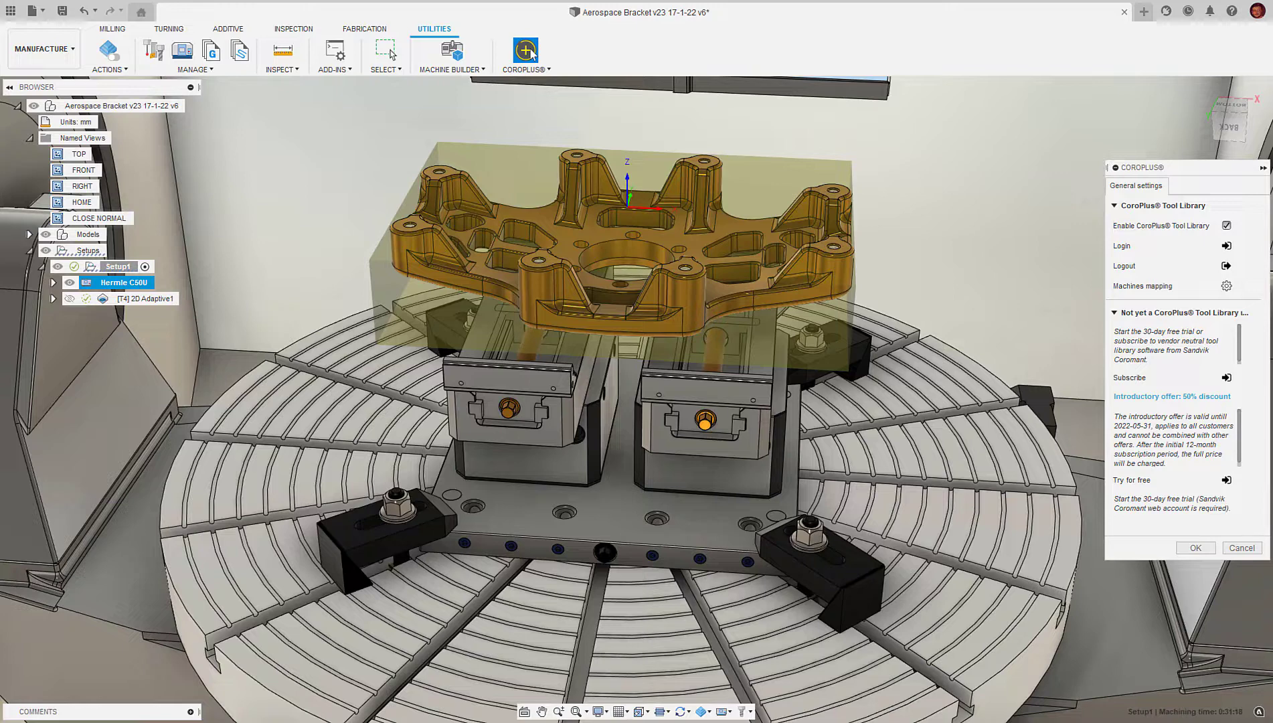
left_click(1226, 245)
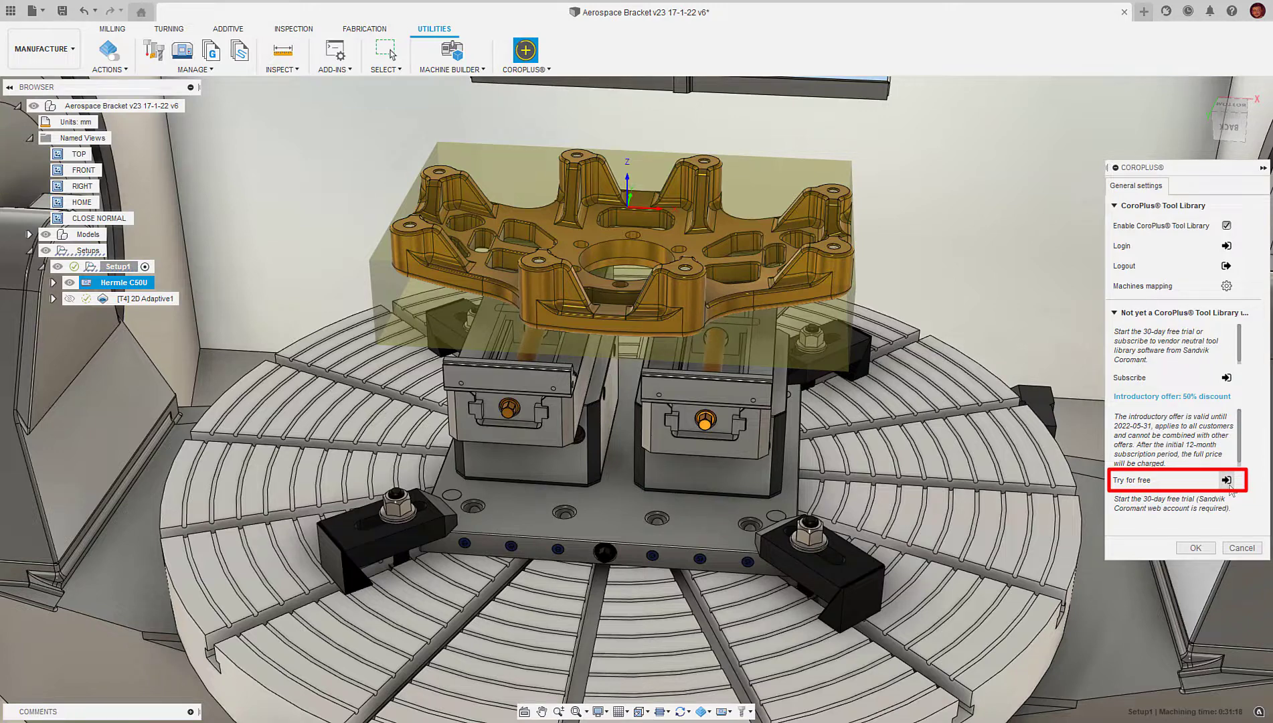
left_click(1227, 480)
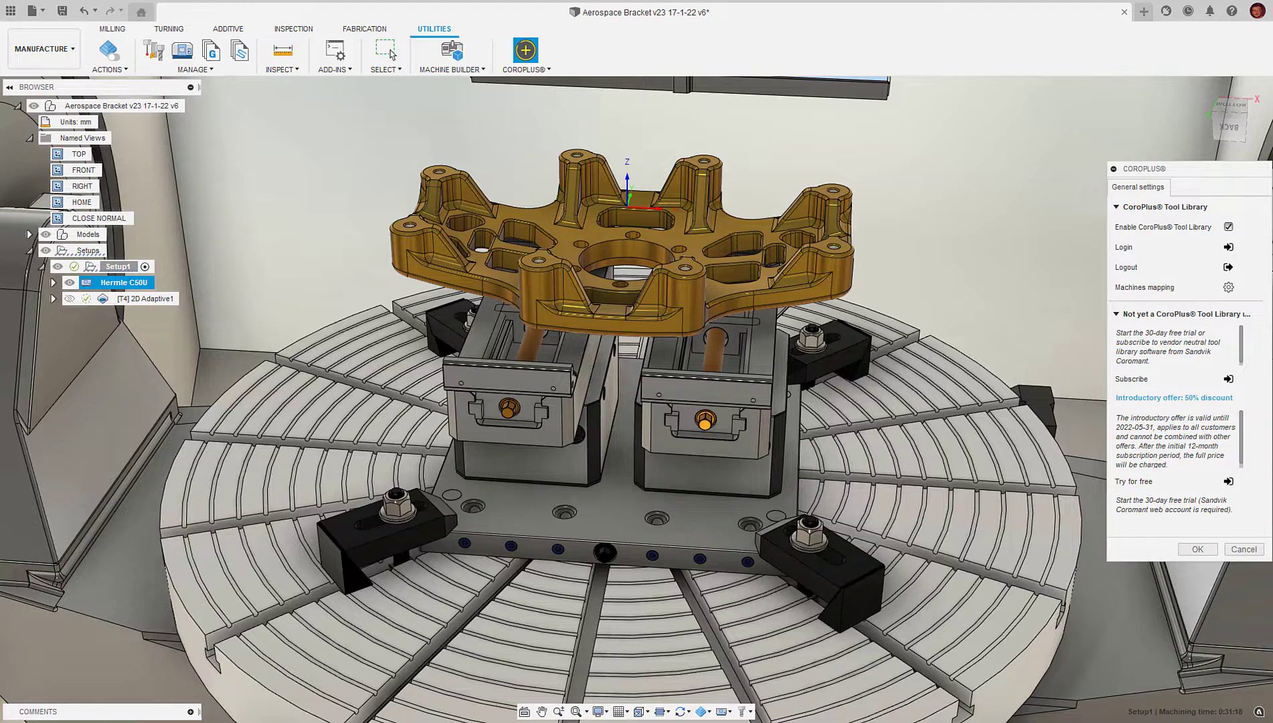
Step: Open the CoroPlus Machines mapping page from the settings gear
left_click(1228, 287)
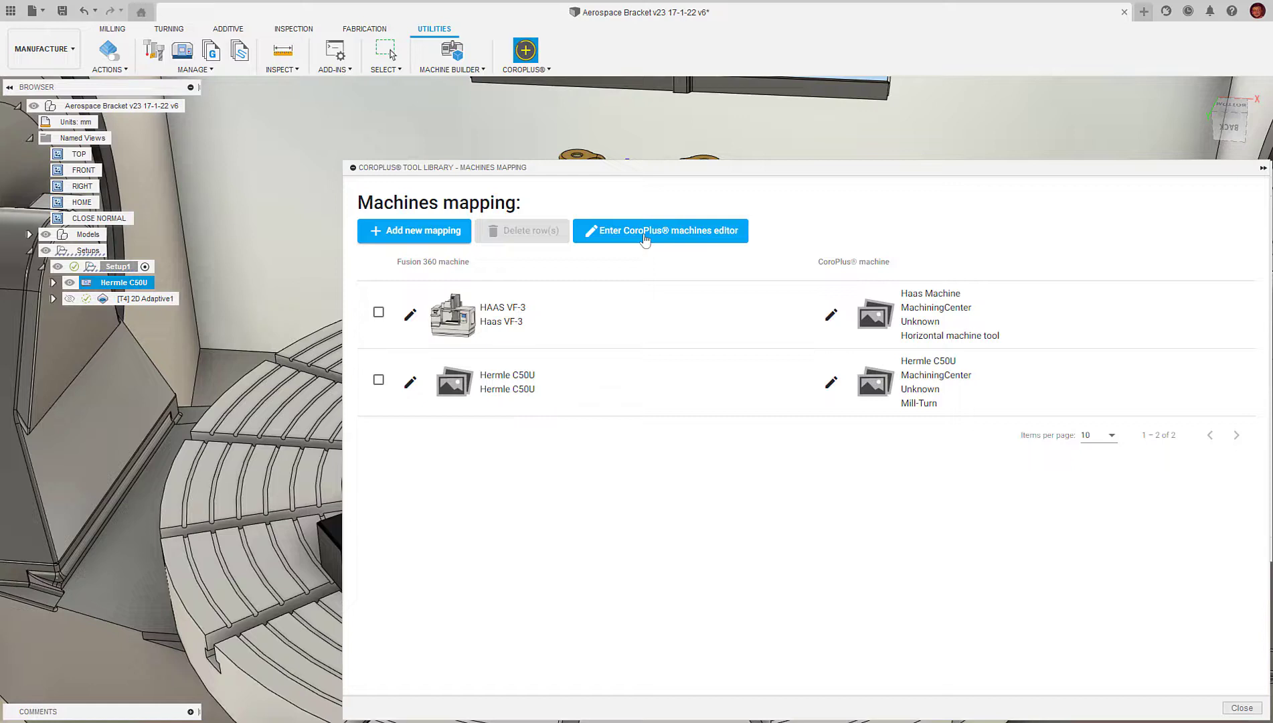
Step: Add a new machine mapping and open the CoroPlus machines editor for its machine
left_click(432, 236)
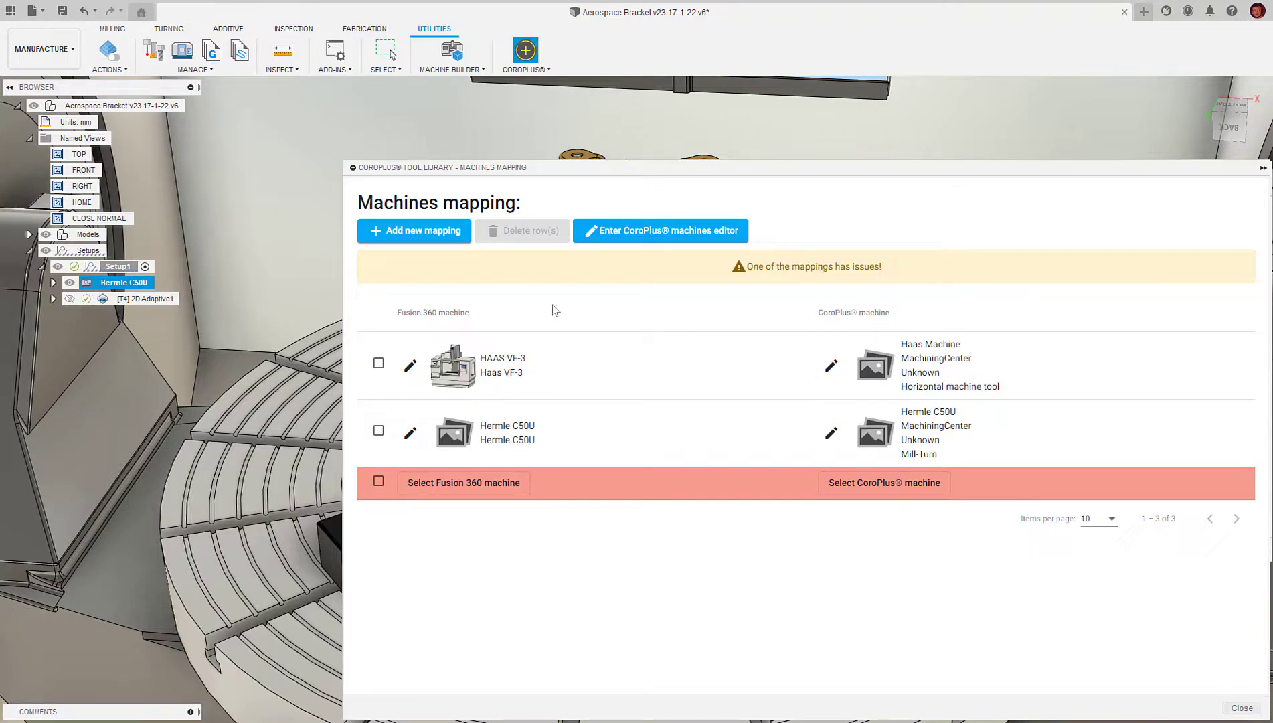
left_click(842, 489)
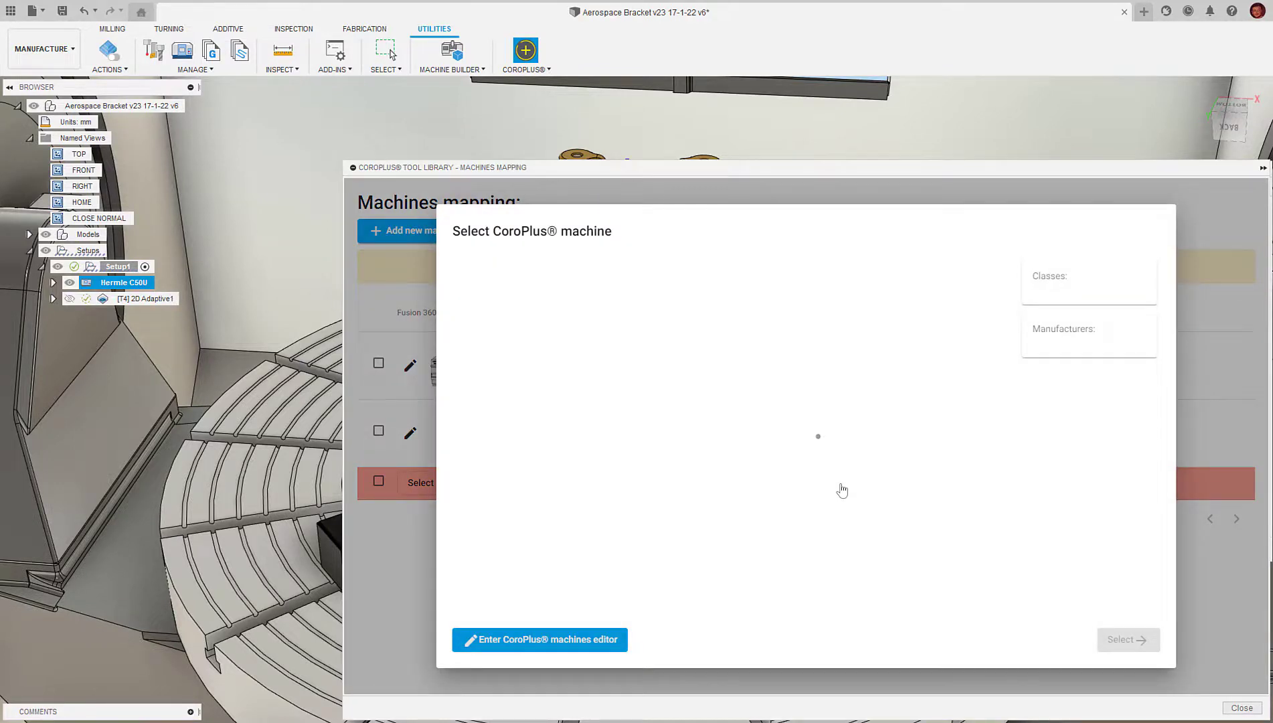
scroll(850, 490, "down", 4)
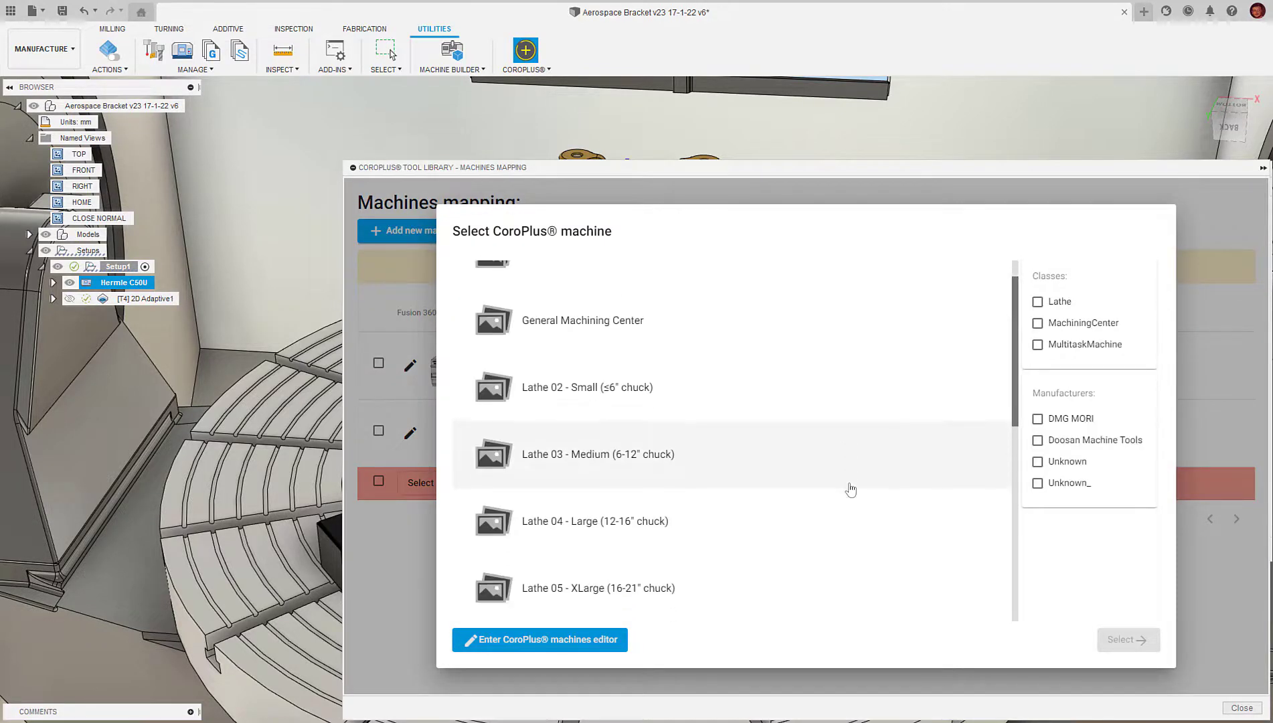
scroll(850, 490, "down", 3)
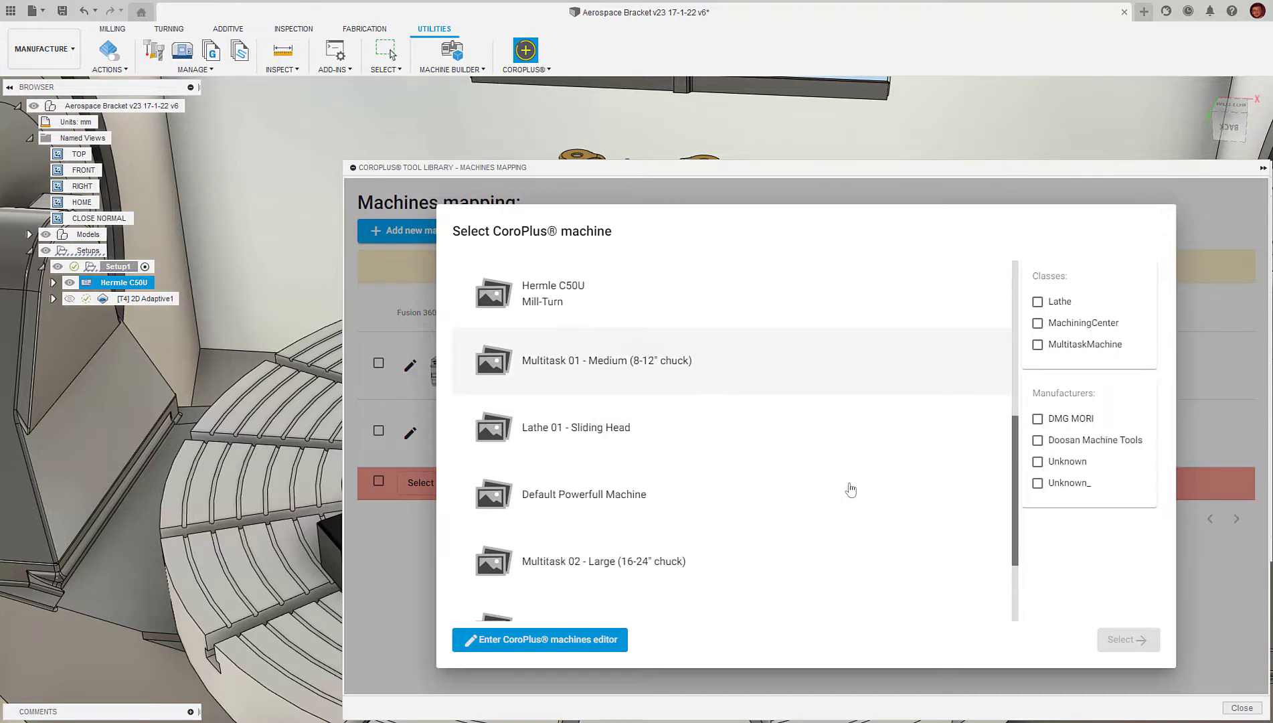
left_click(537, 641)
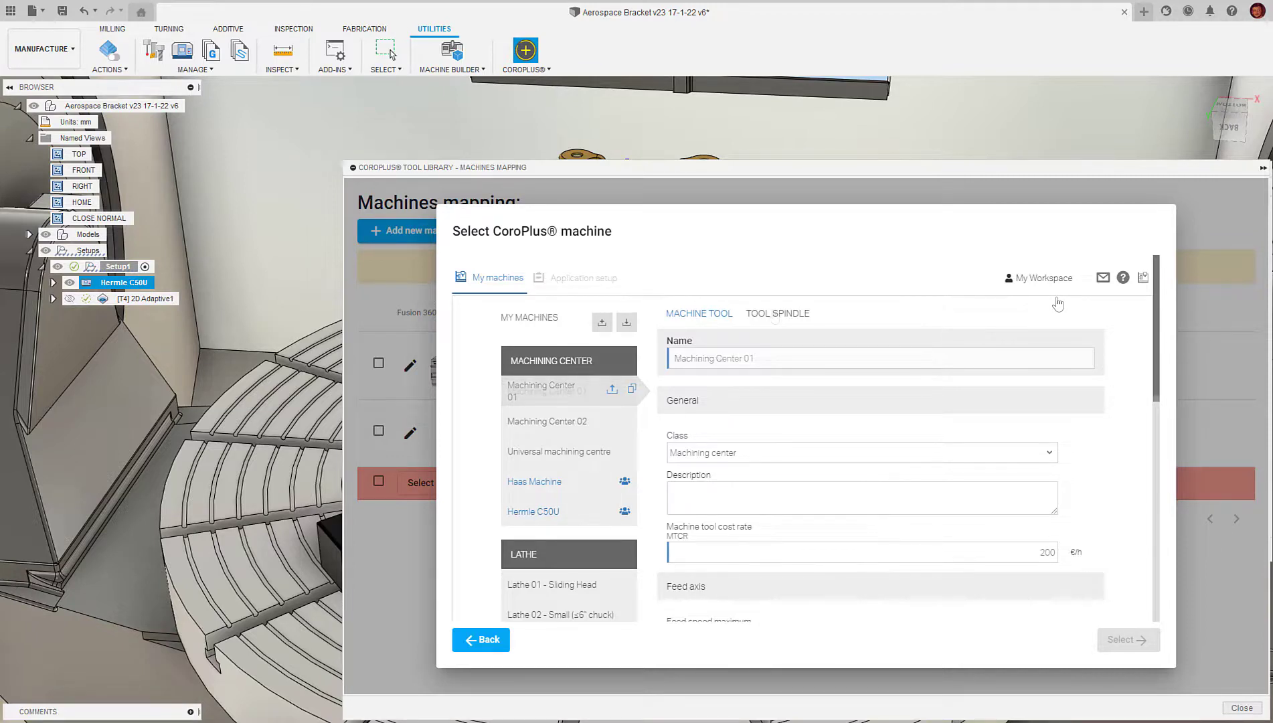
Step: Set the tool spindle limits to 1500–15000 rpm and 35 kW maximum power
left_click(778, 314)
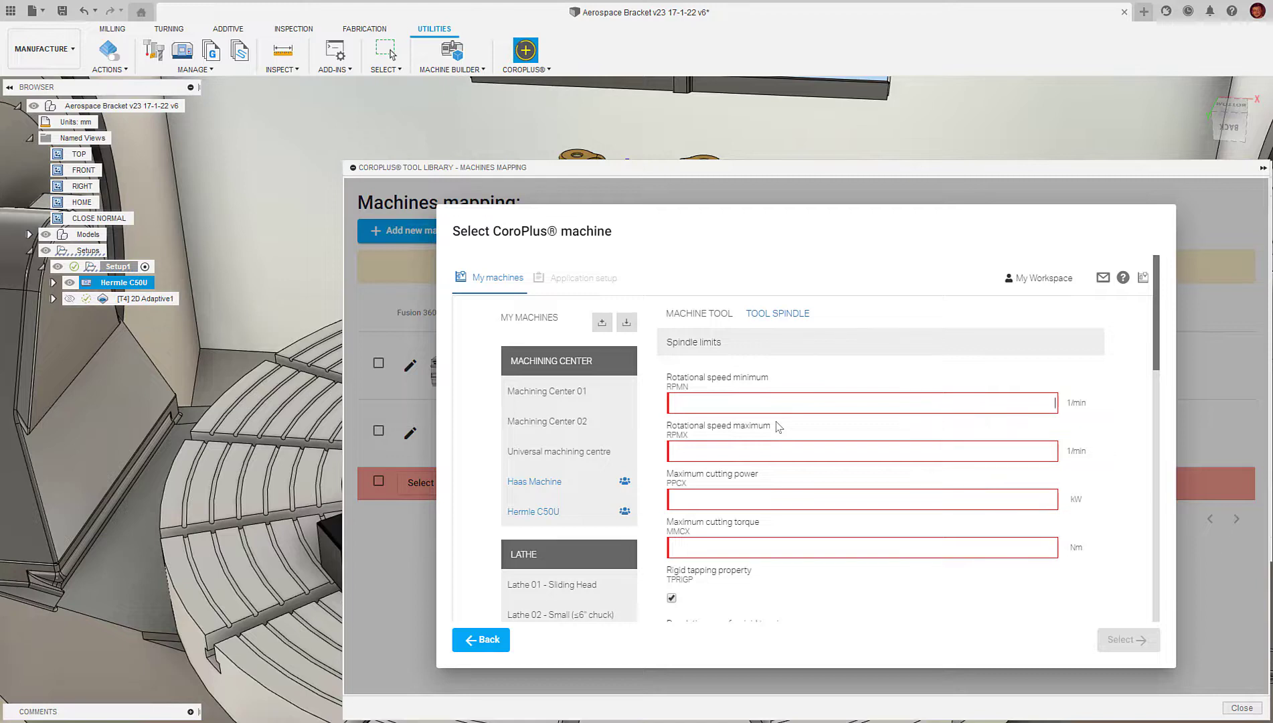
type("1500")
type("15000")
key("Tab")
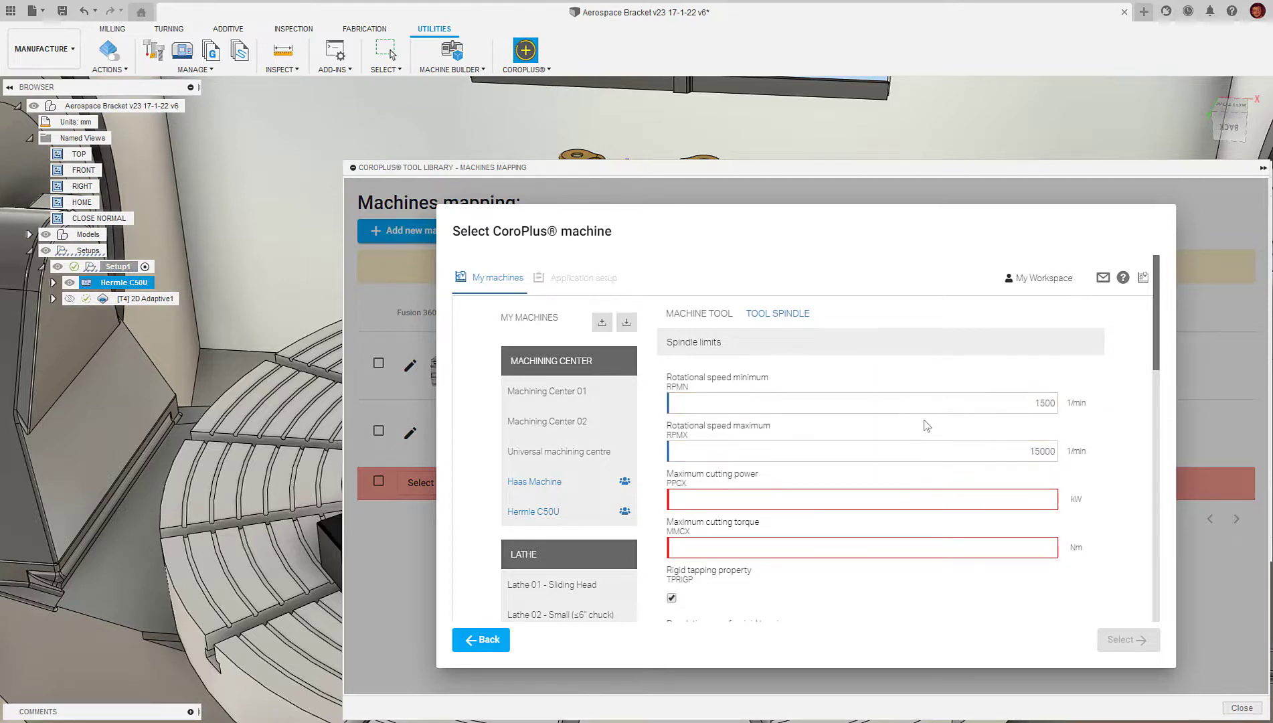
type("35")
key("Tab")
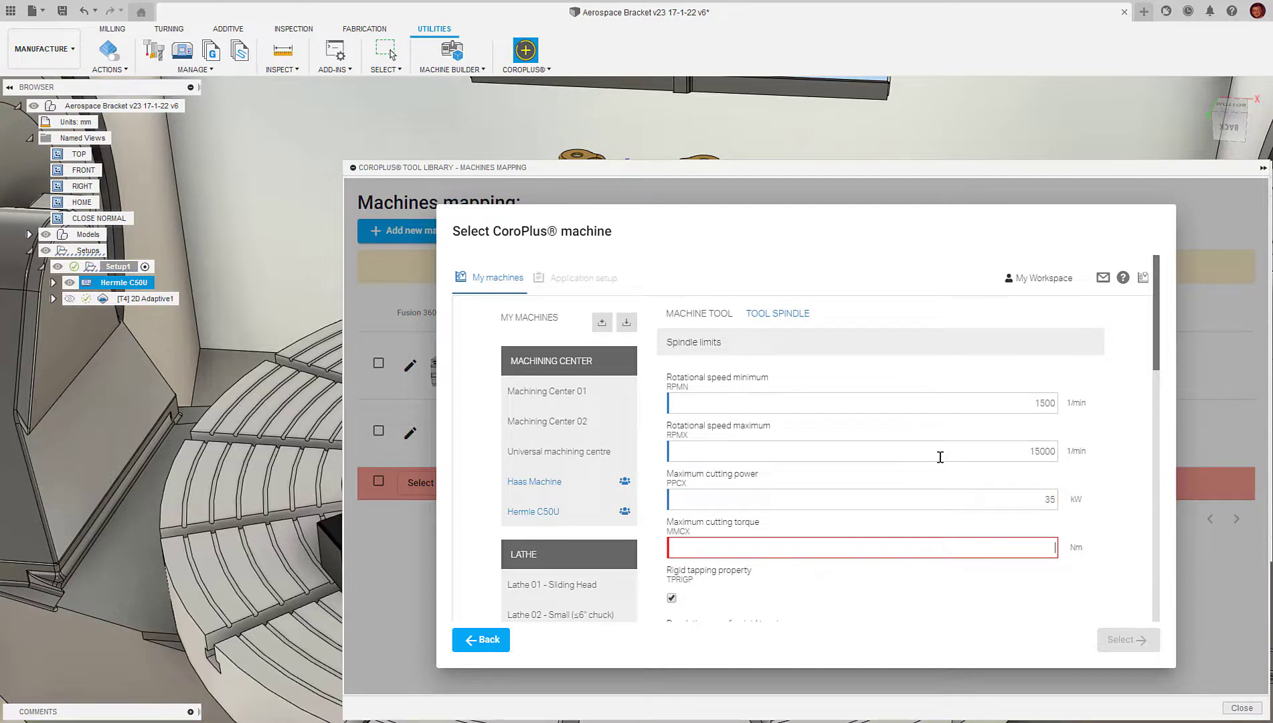
Step: Enter 10 Nm torque and map the Hermle C50U as the Fusion 360 machine
type("10")
scroll(1109, 303, "down", 5)
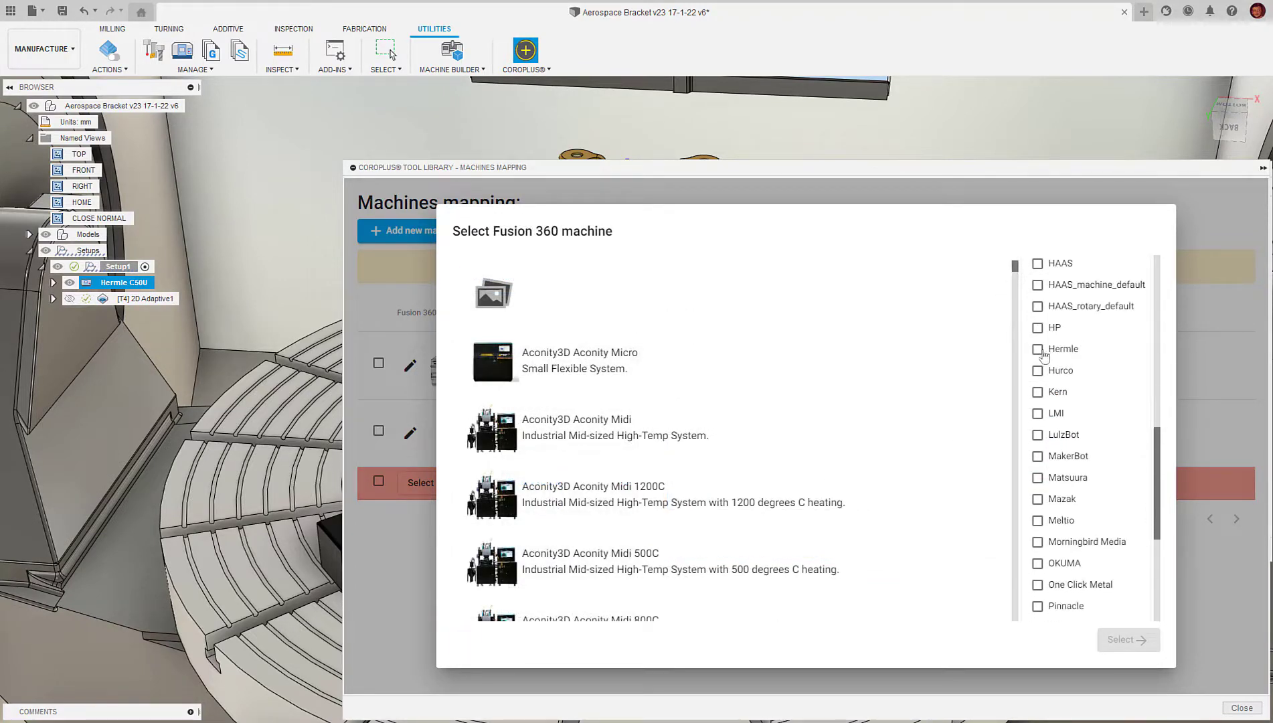
left_click(1043, 353)
left_click(639, 287)
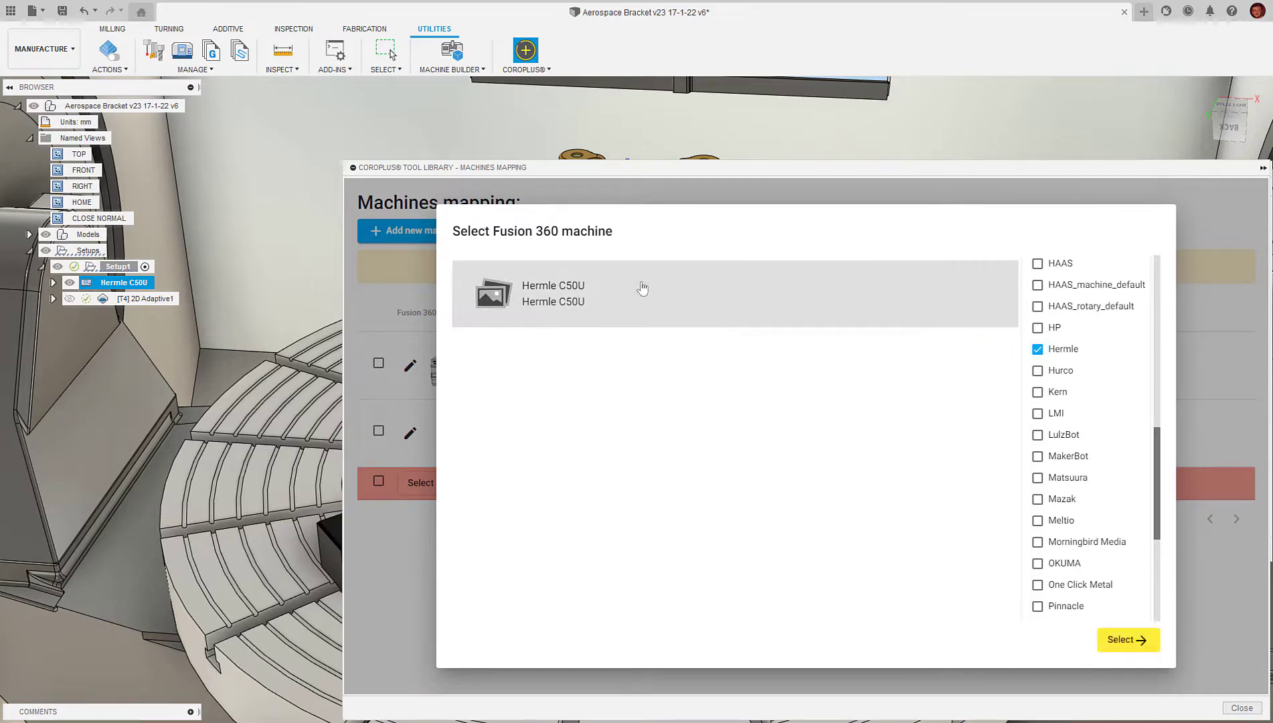
left_click(1107, 640)
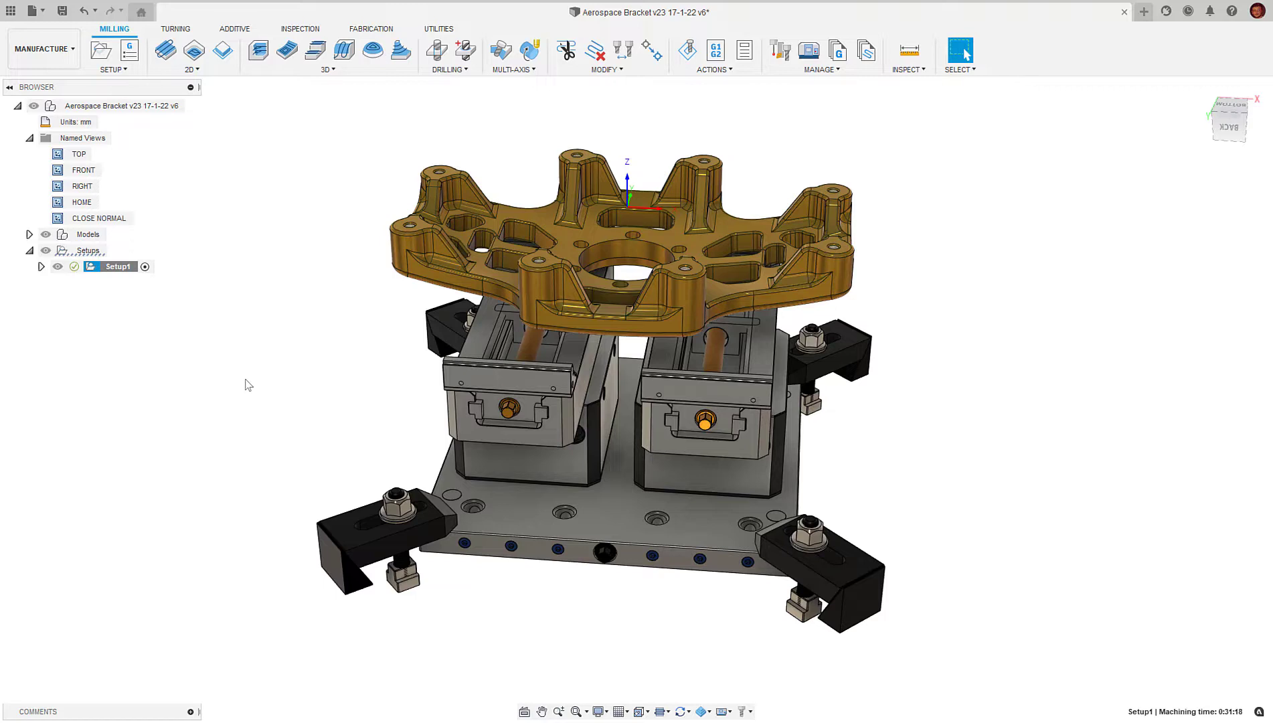
Step: Edit Setup1 and pick the hermle machine in the Machine Library
right_click(123, 271)
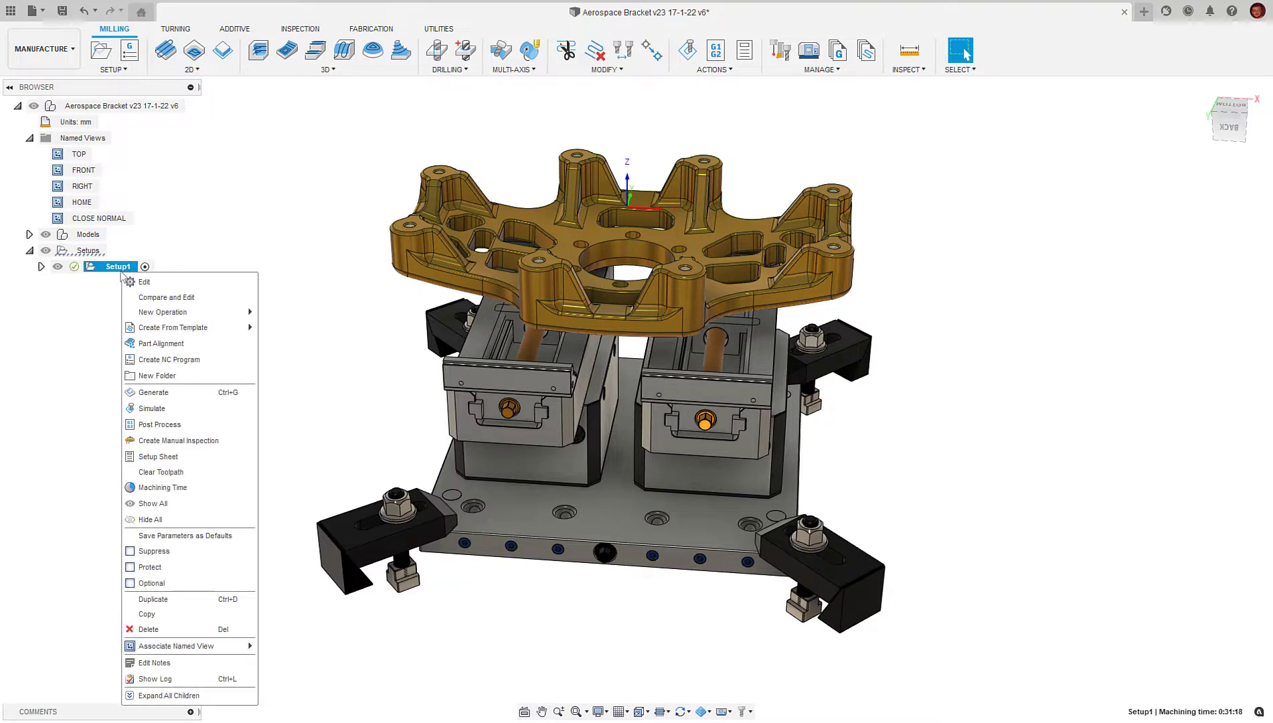
left_click(137, 281)
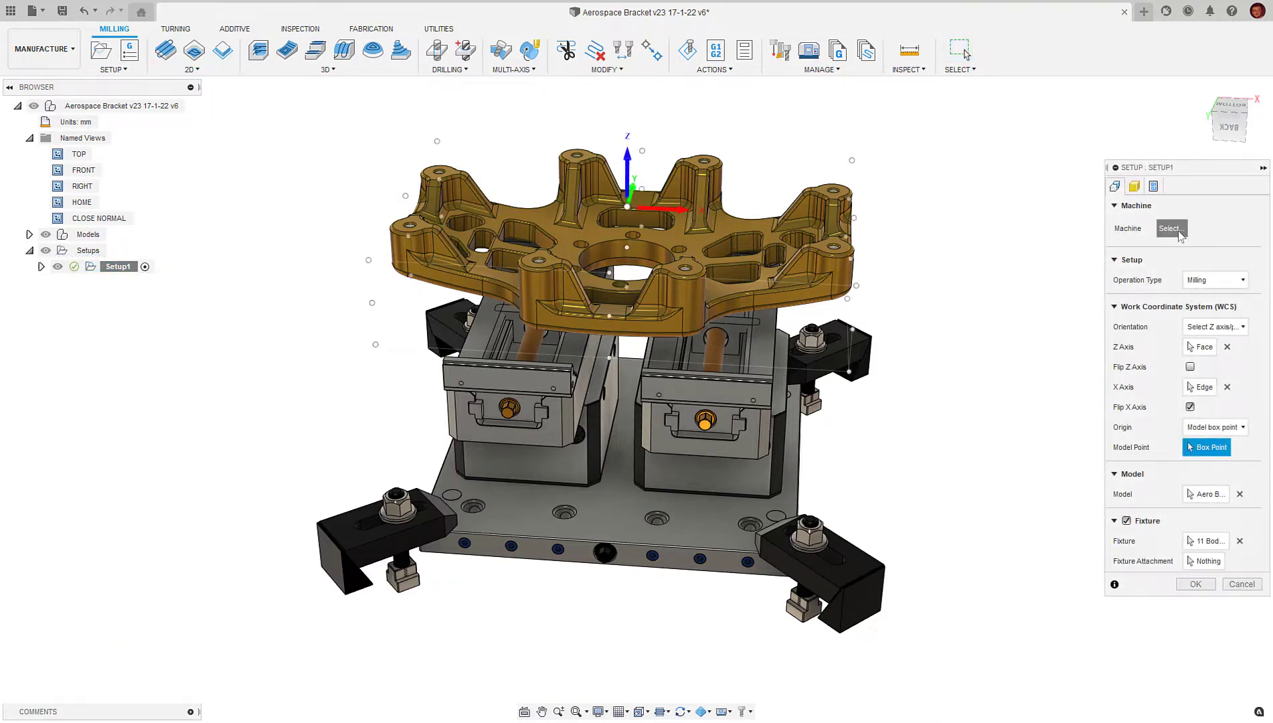
left_click(1177, 231)
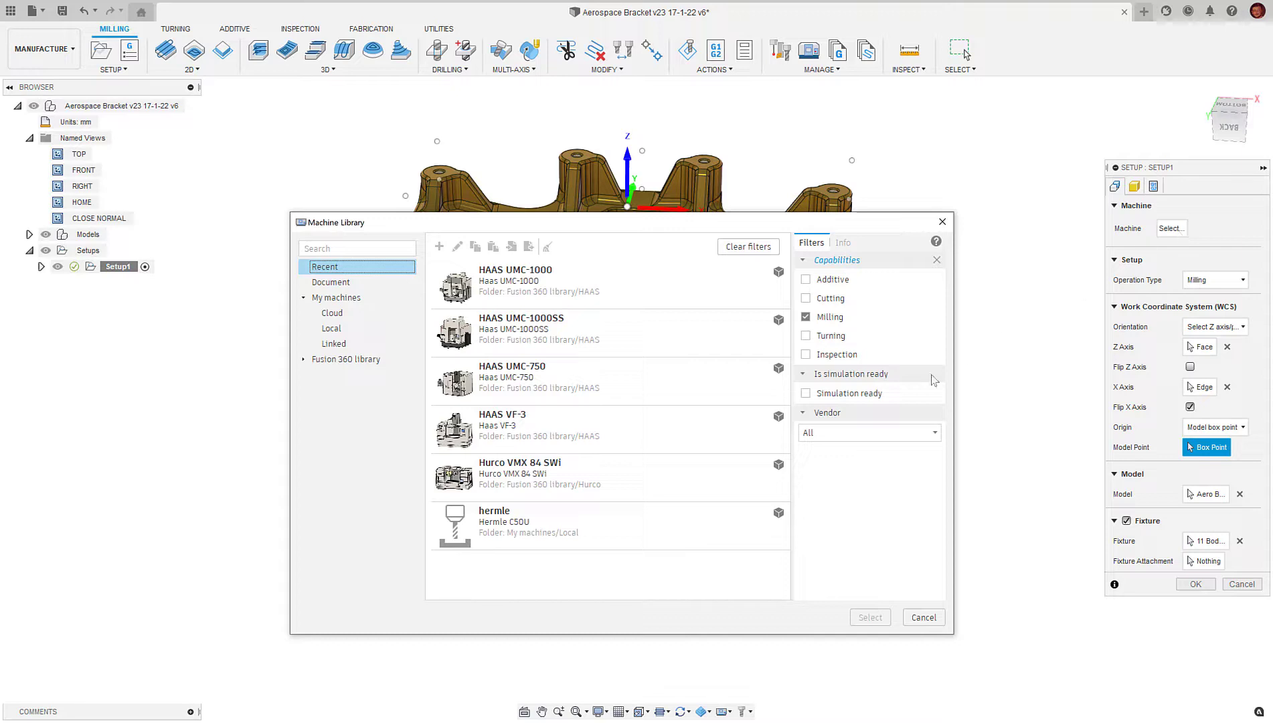
left_click(636, 530)
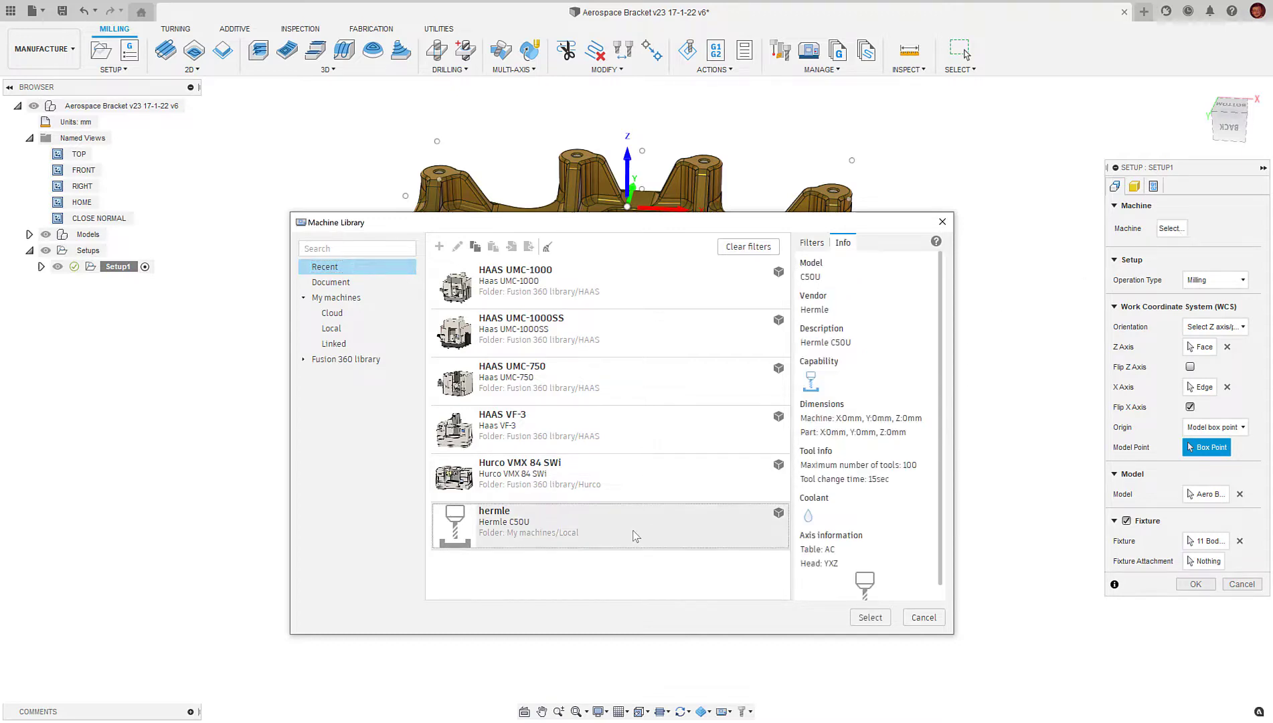
left_click(868, 617)
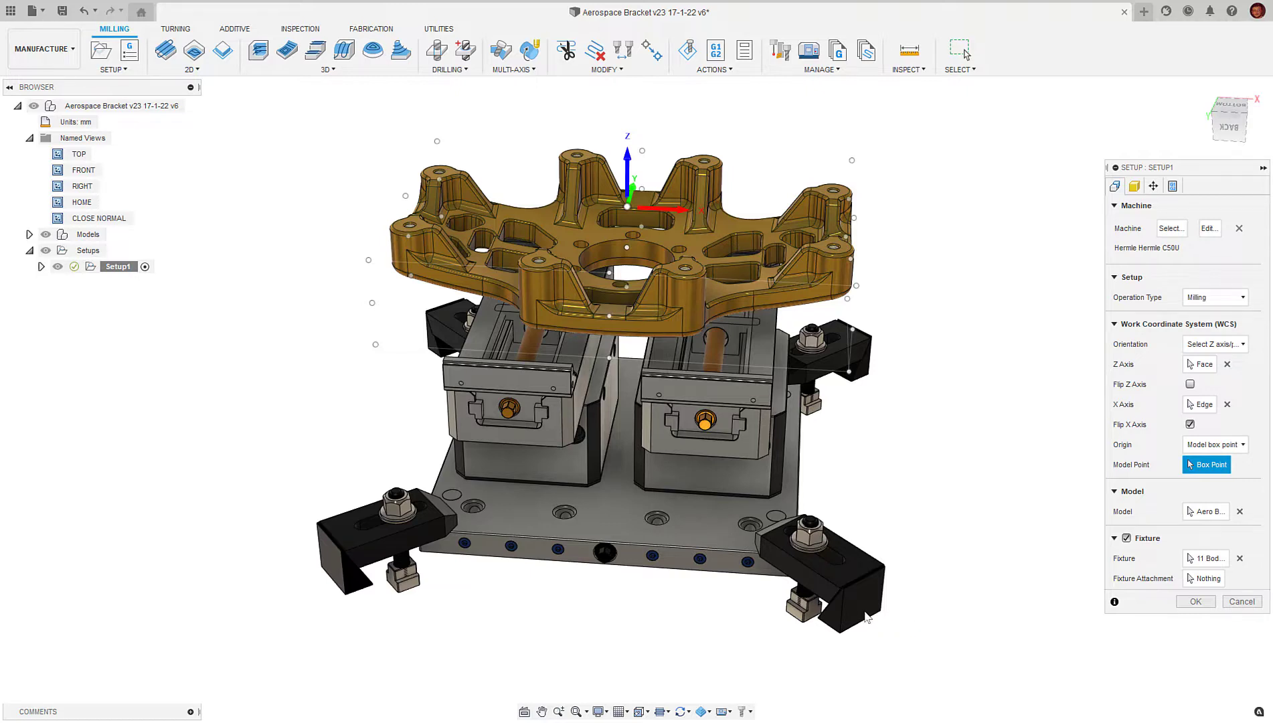
Step: Assign Ti6Al-4V ELI from the CoroPlus library as Setup1's stock material and confirm the setup
left_click(1134, 187)
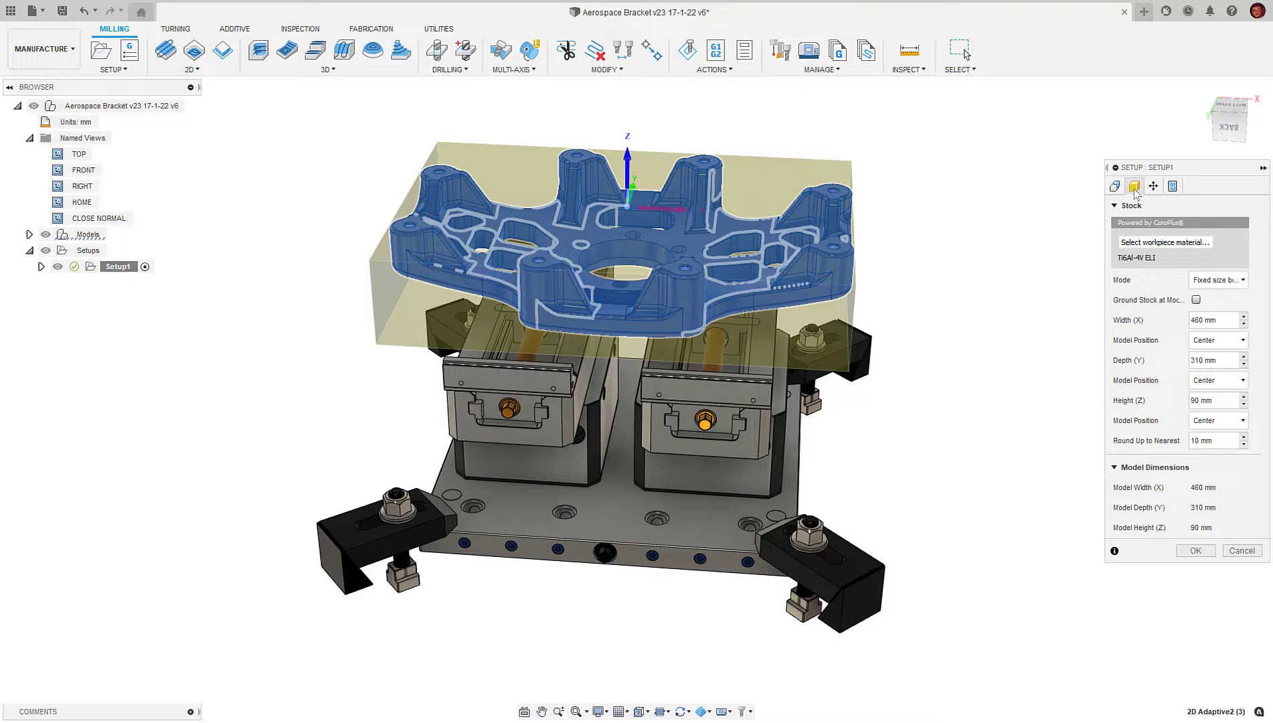
left_click(1158, 242)
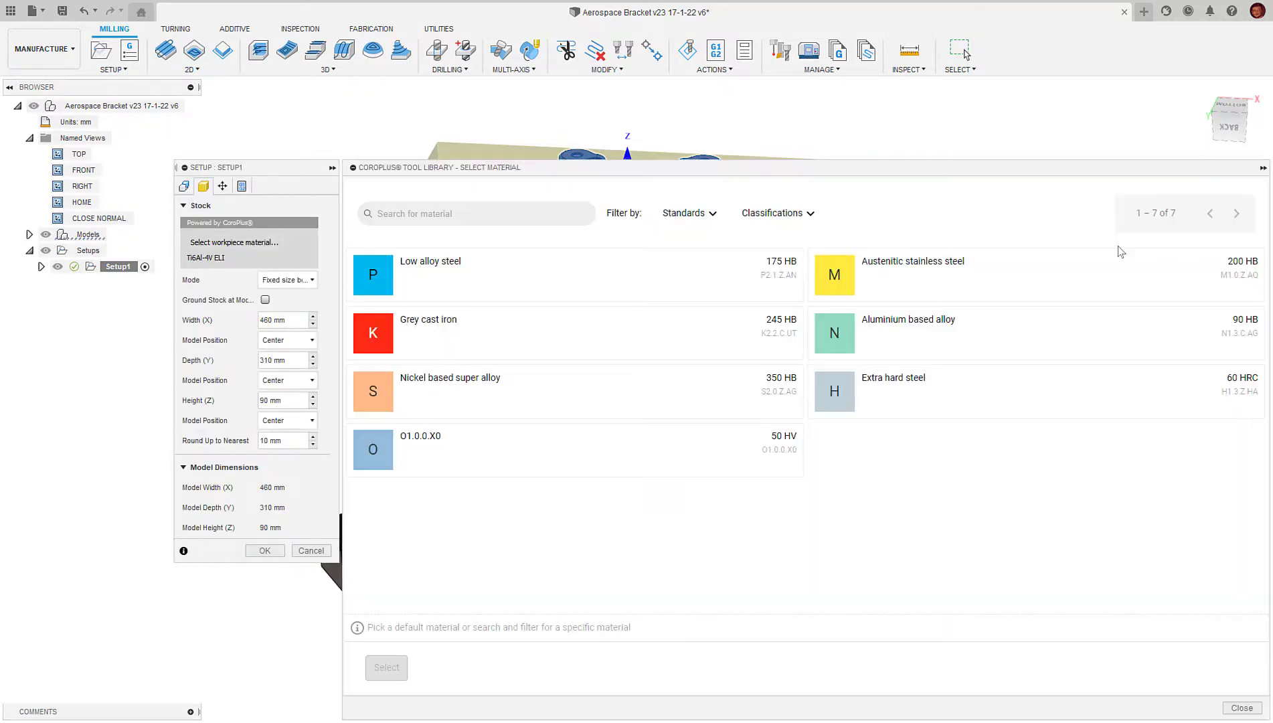
left_click(513, 213)
type("Ti6")
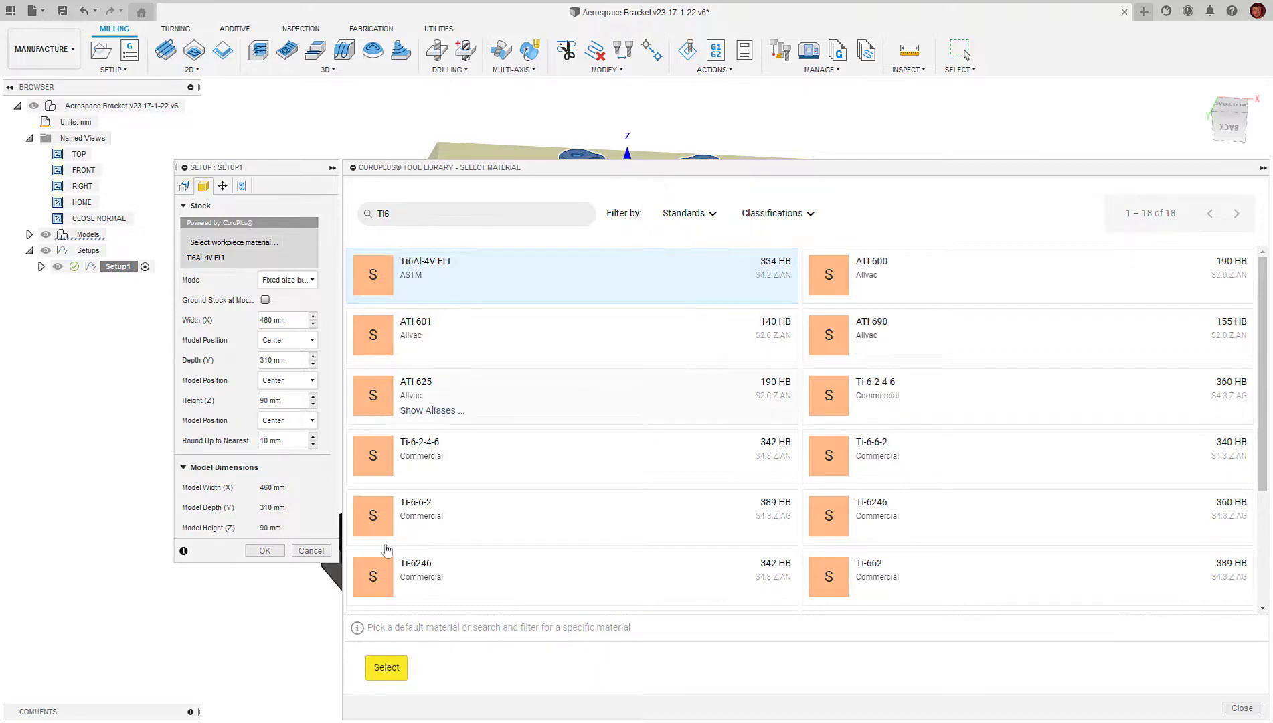
left_click(378, 668)
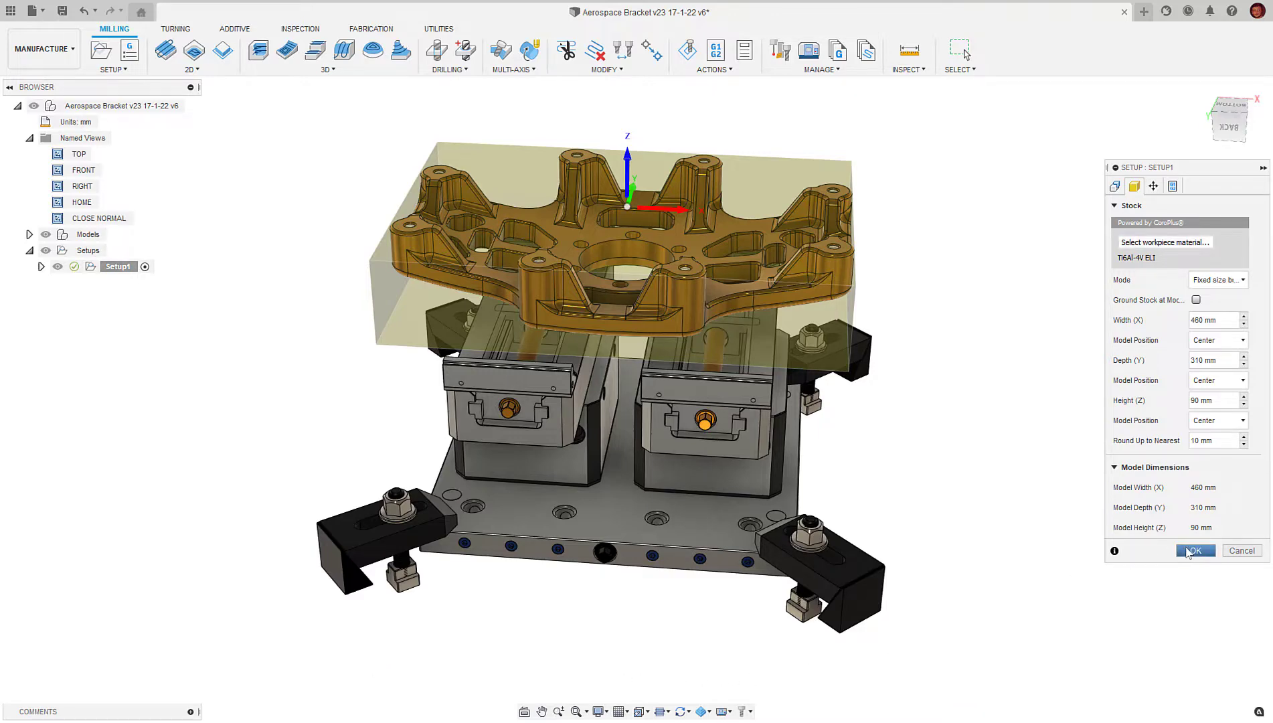
left_click(1192, 551)
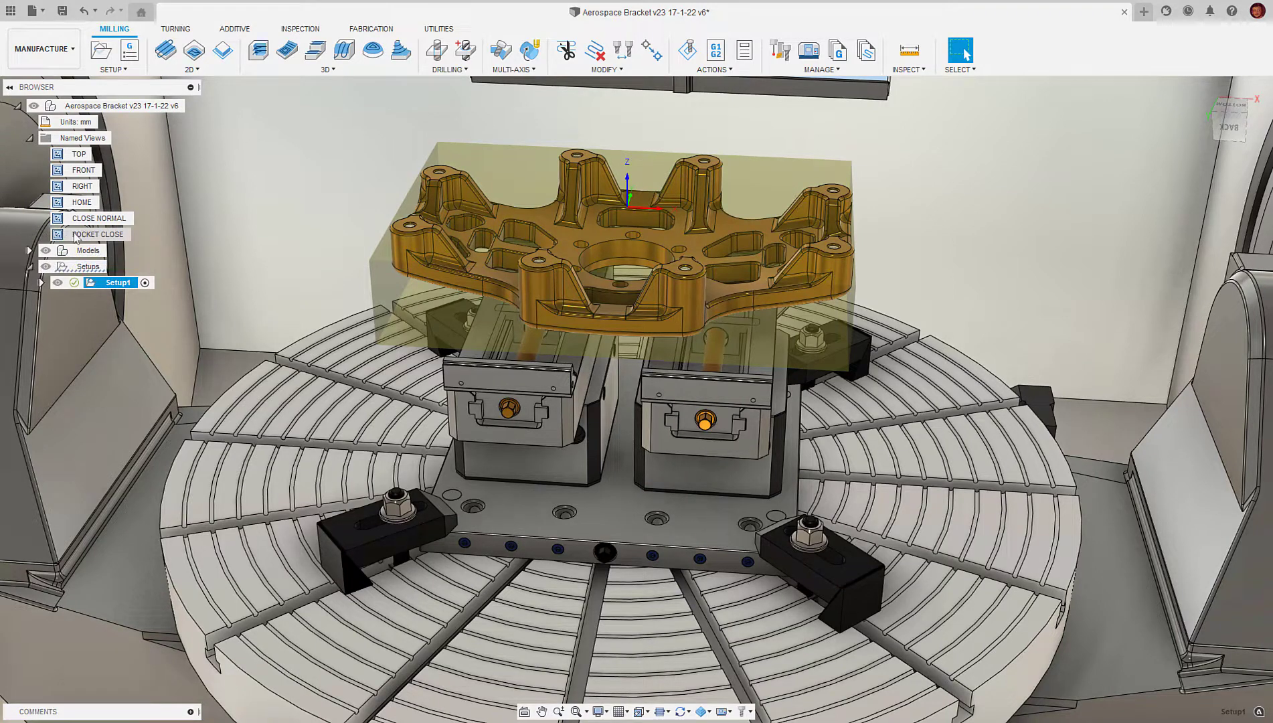
Step: From the POCKET CLOSE view, start a 2D Adaptive Clearing operation and request a CoroPlus tool recommendation
double_click(76, 234)
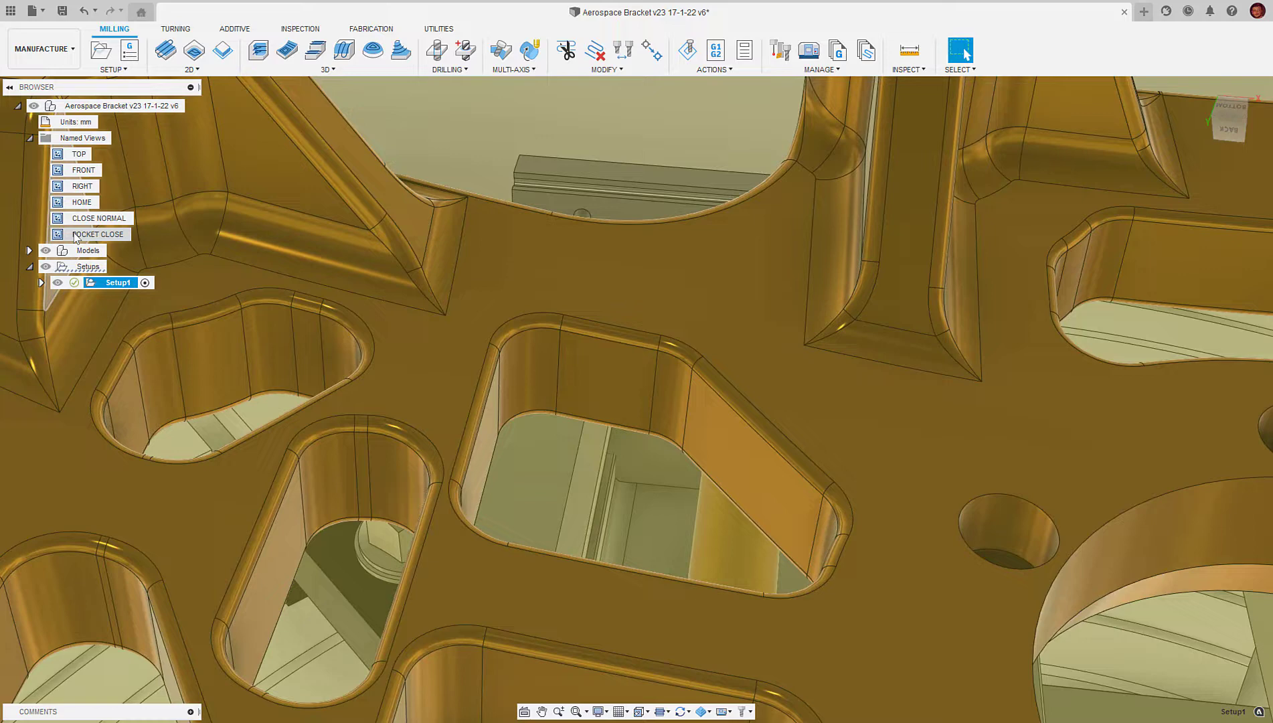
left_click(193, 69)
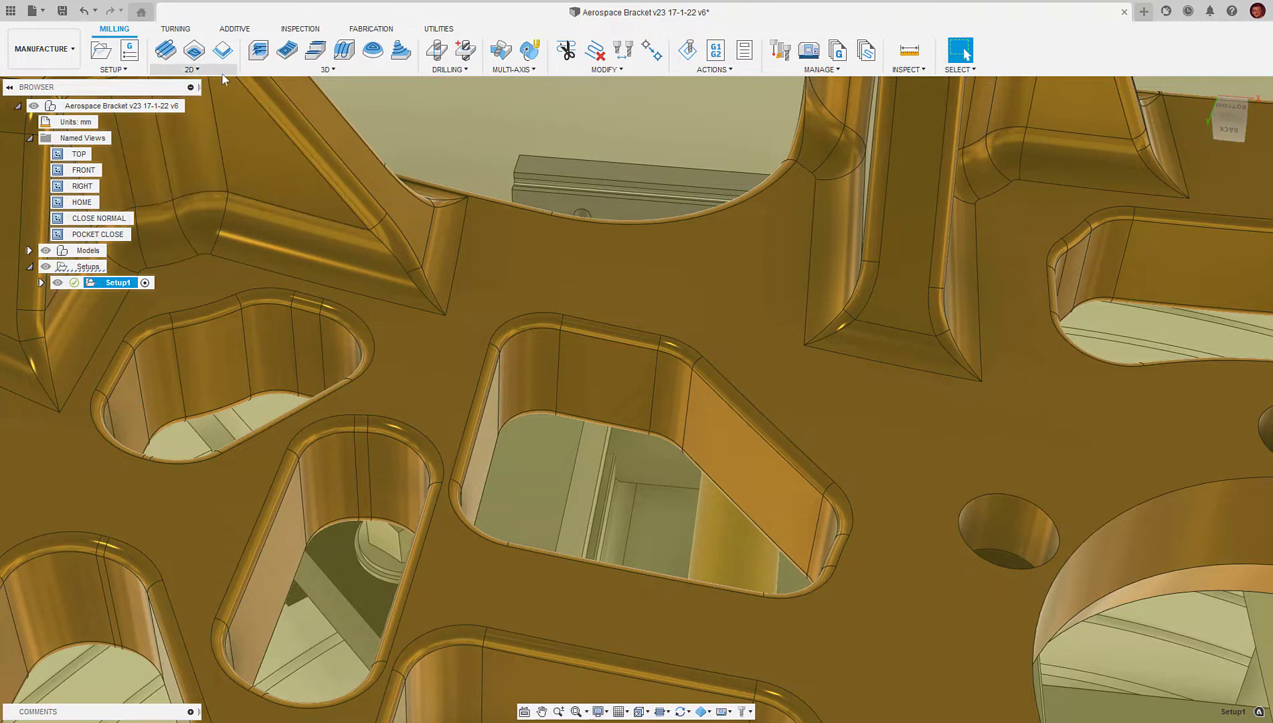
left_click(219, 84)
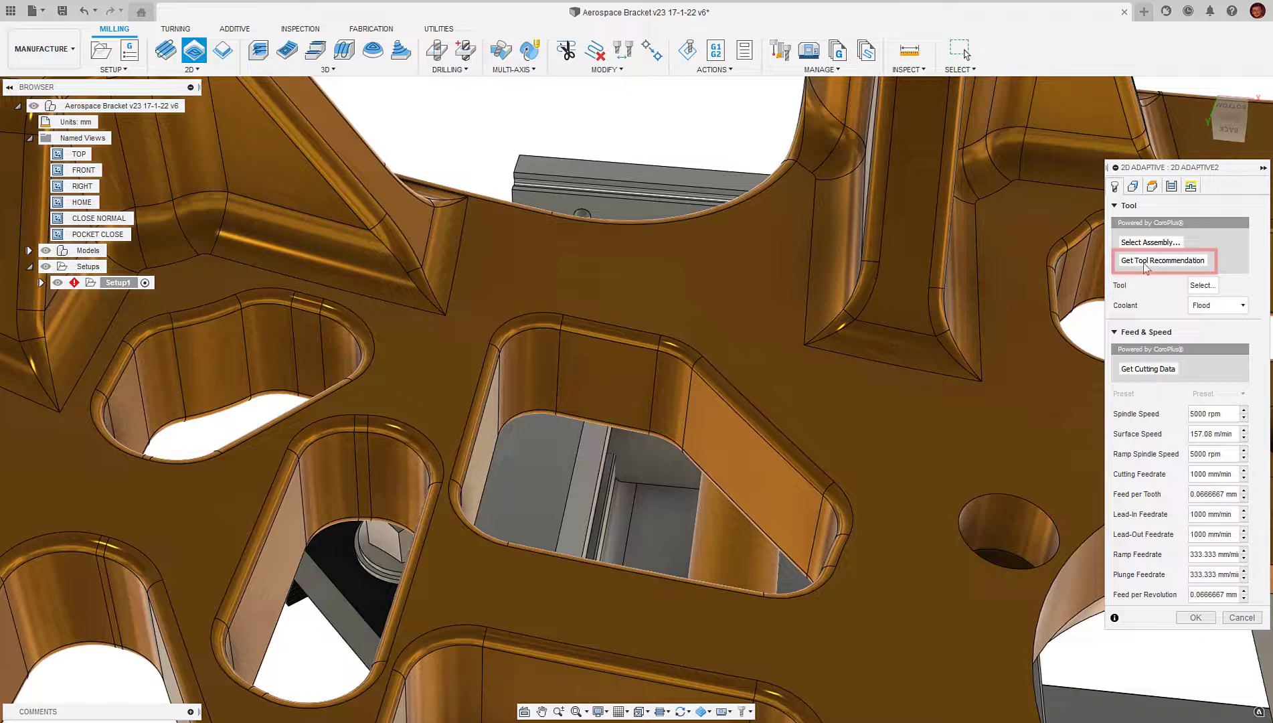
left_click(1146, 261)
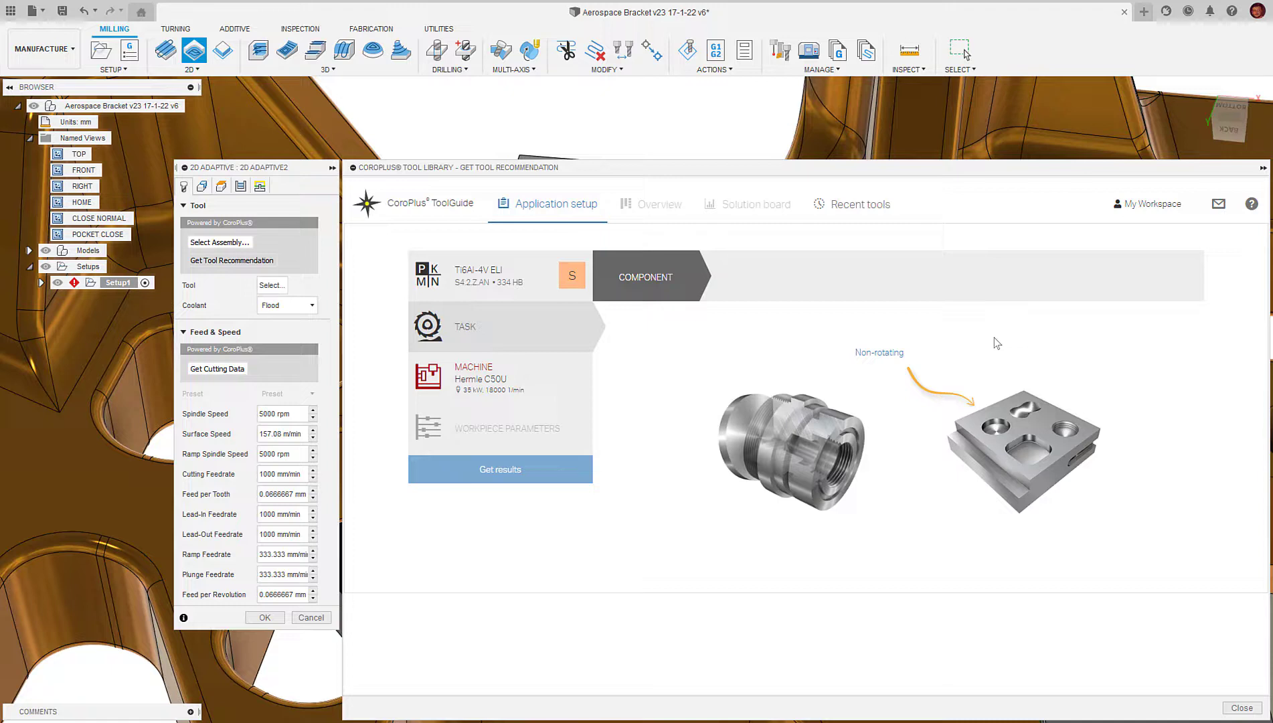
Step: Set the ToolGuide task to Non-rotating, Pocket, Rectangular, In solid material
left_click(894, 357)
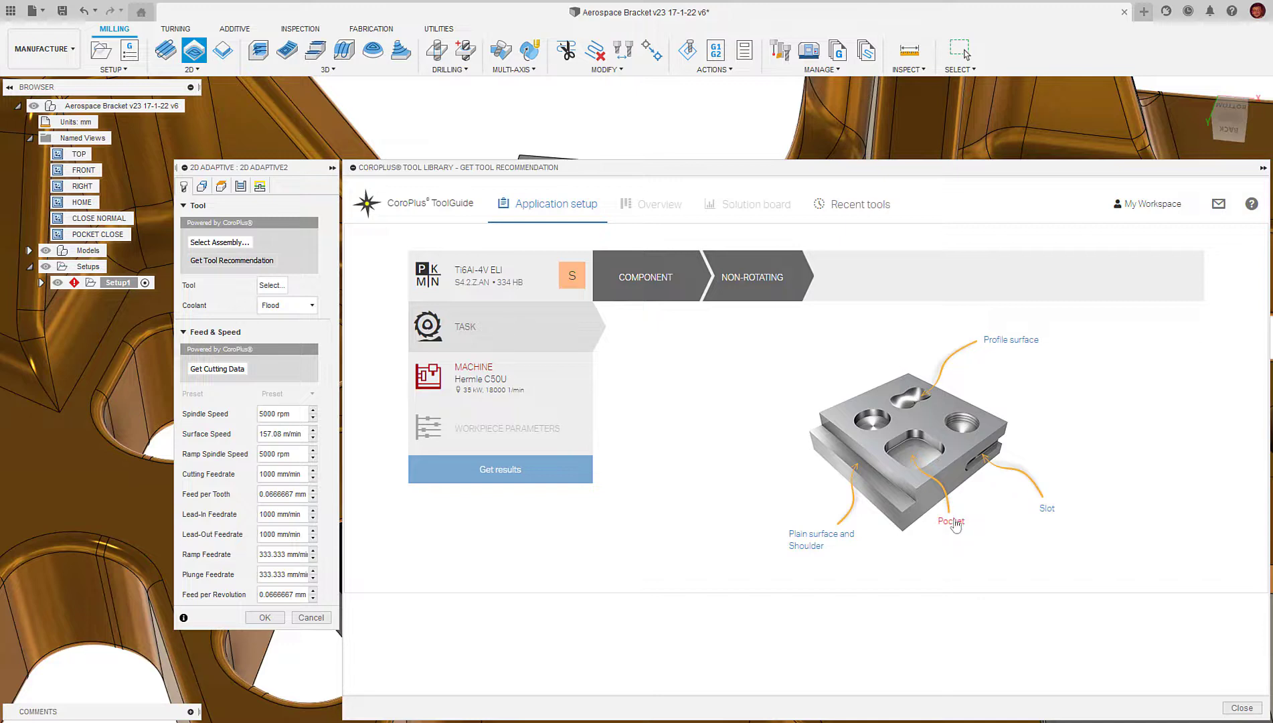
left_click(955, 525)
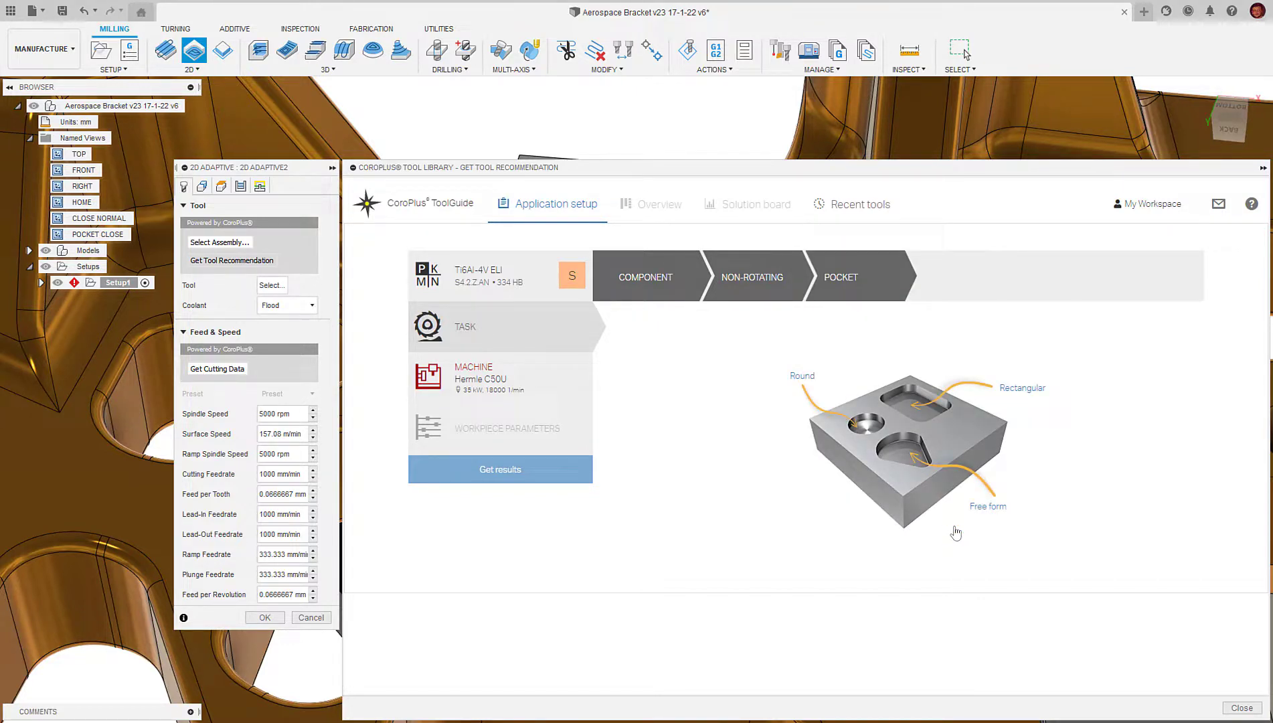
left_click(1004, 395)
left_click(1004, 395)
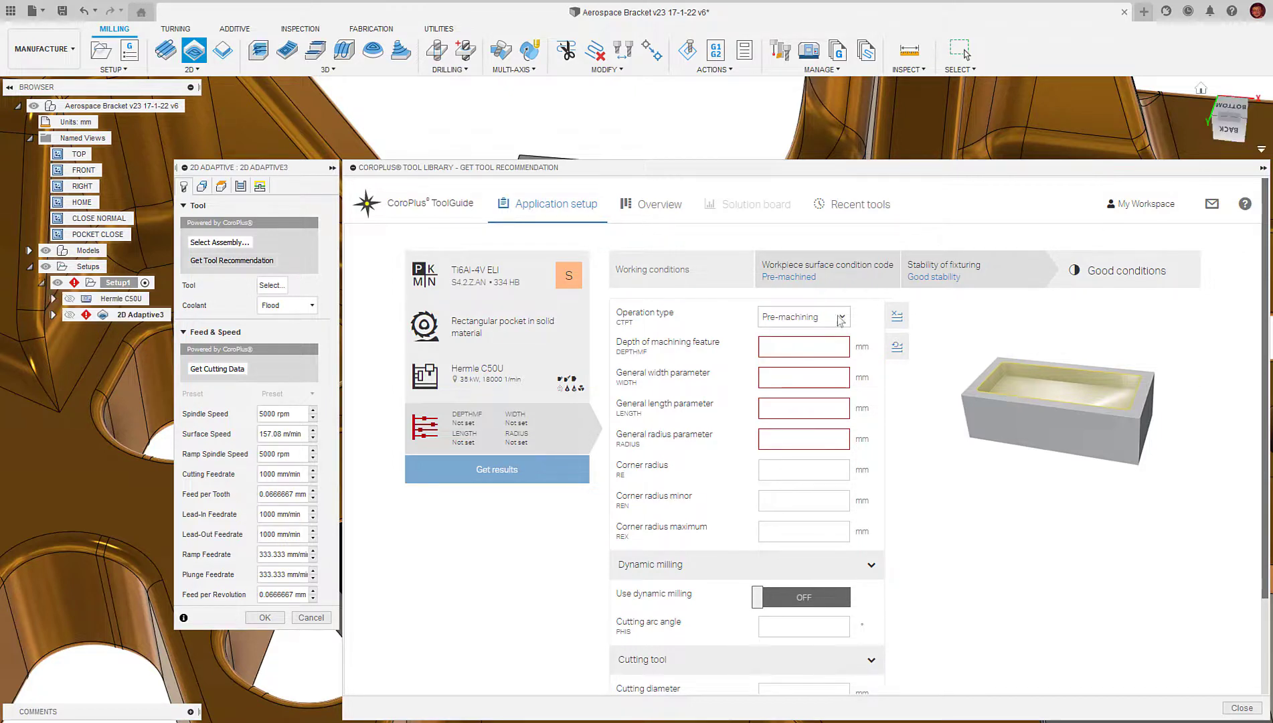
Step: Enter pocket depth 20, width 50 and length 60 mm in the ToolGuide
left_click(773, 348)
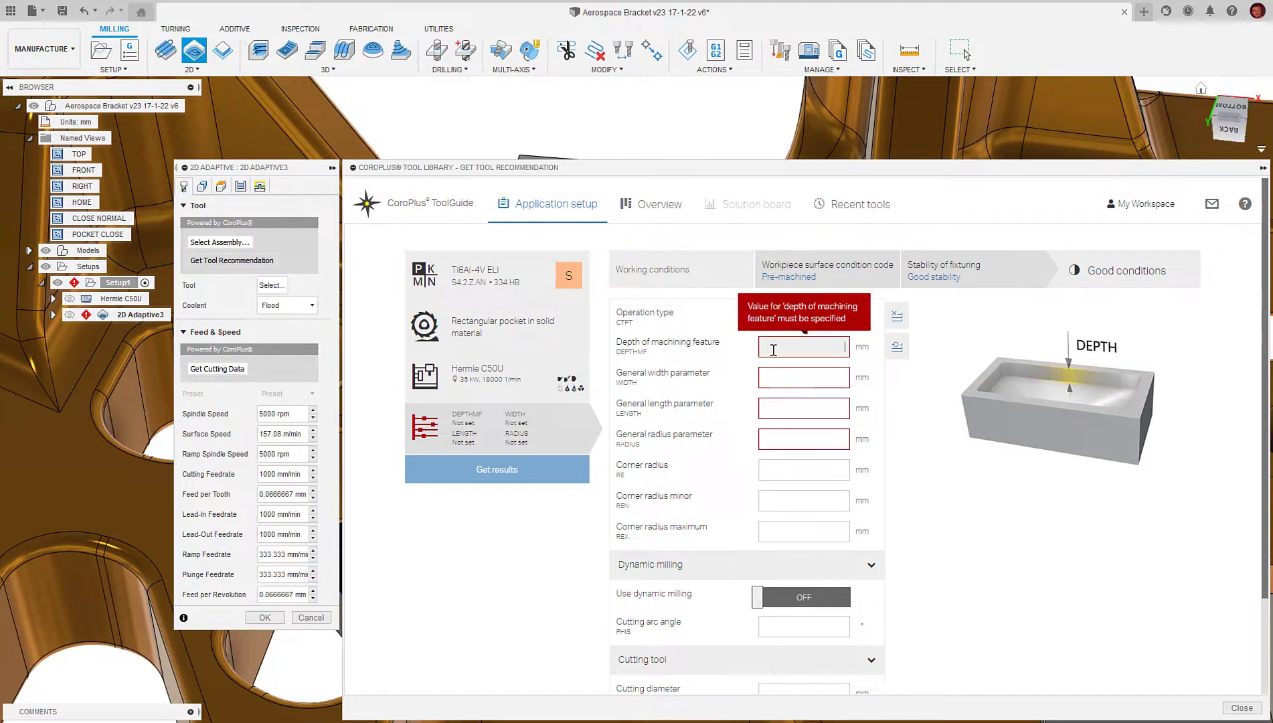
type("20")
key("Tab")
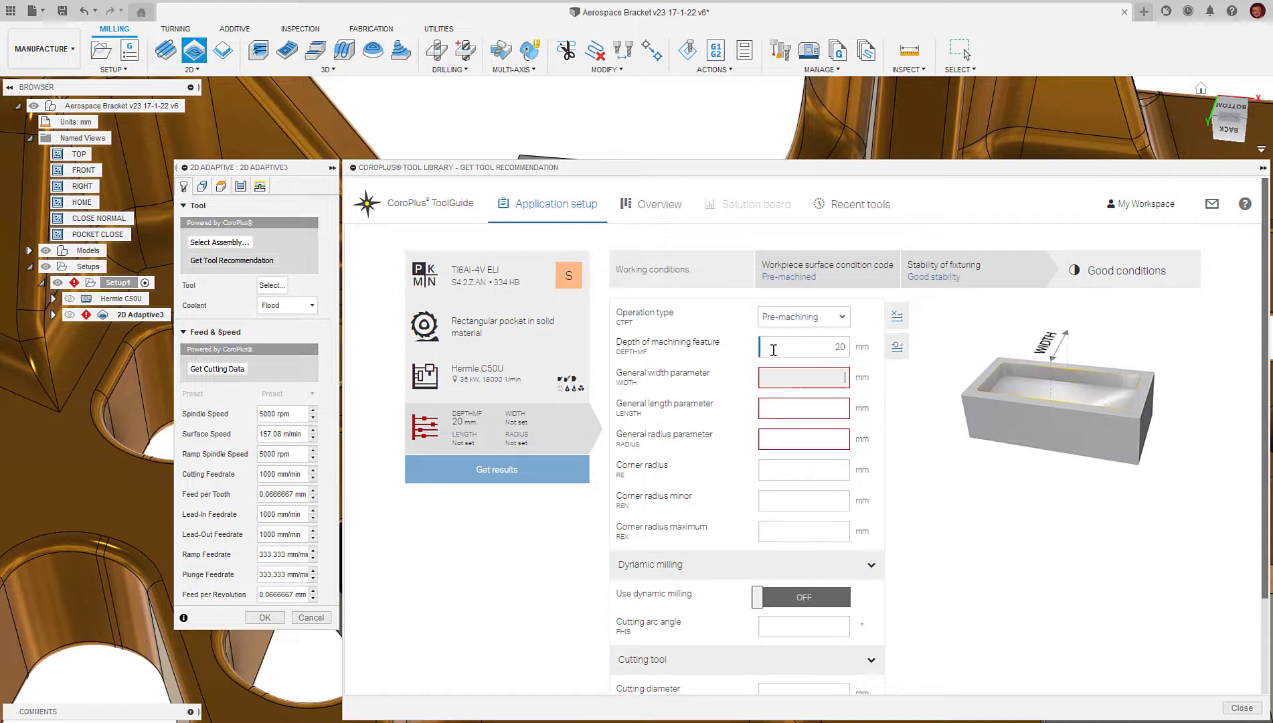
type("50")
key("Tab")
type("60")
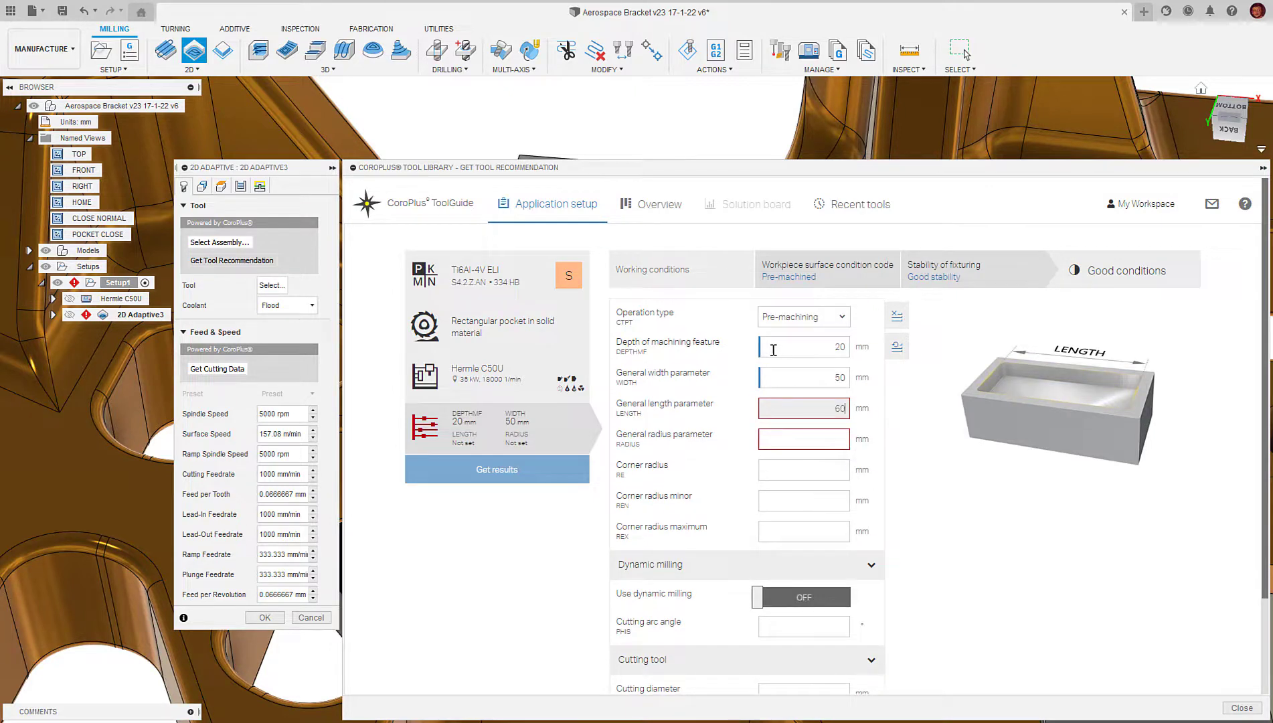
key("Tab")
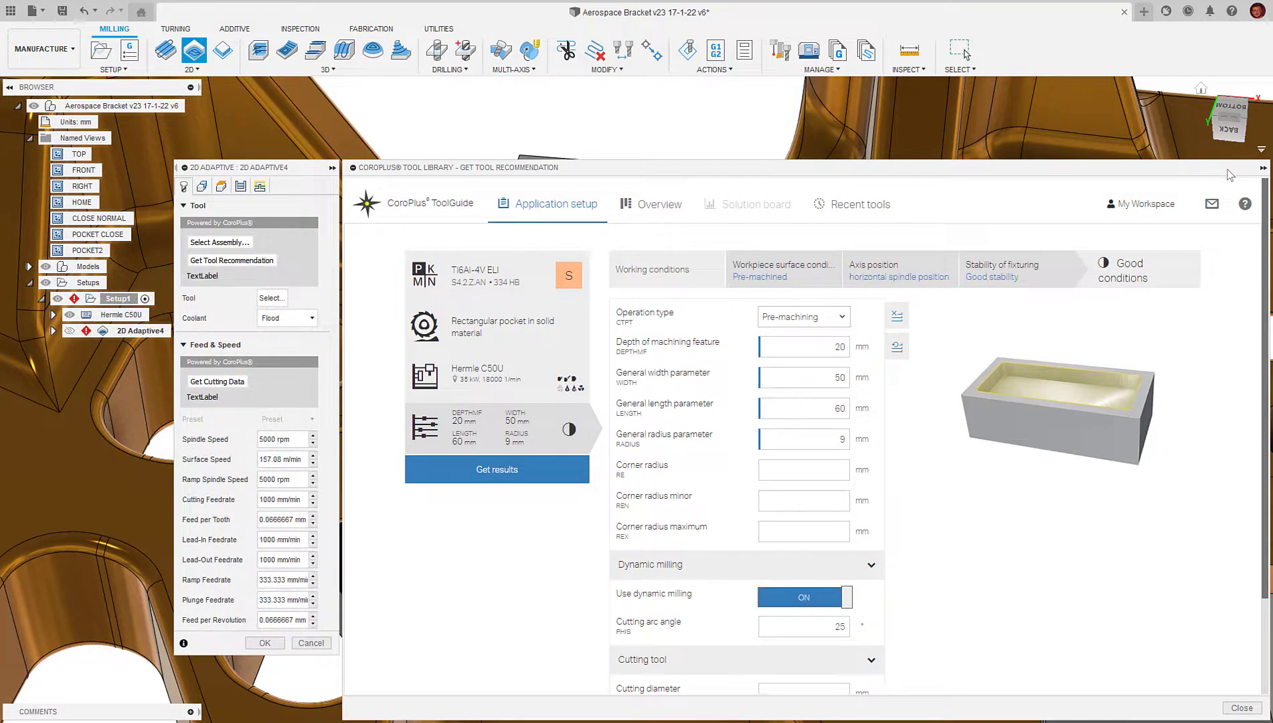
Step: Measure the bracket pocket between opposite corner vertices, reading 50.056 mm
left_click(1262, 167)
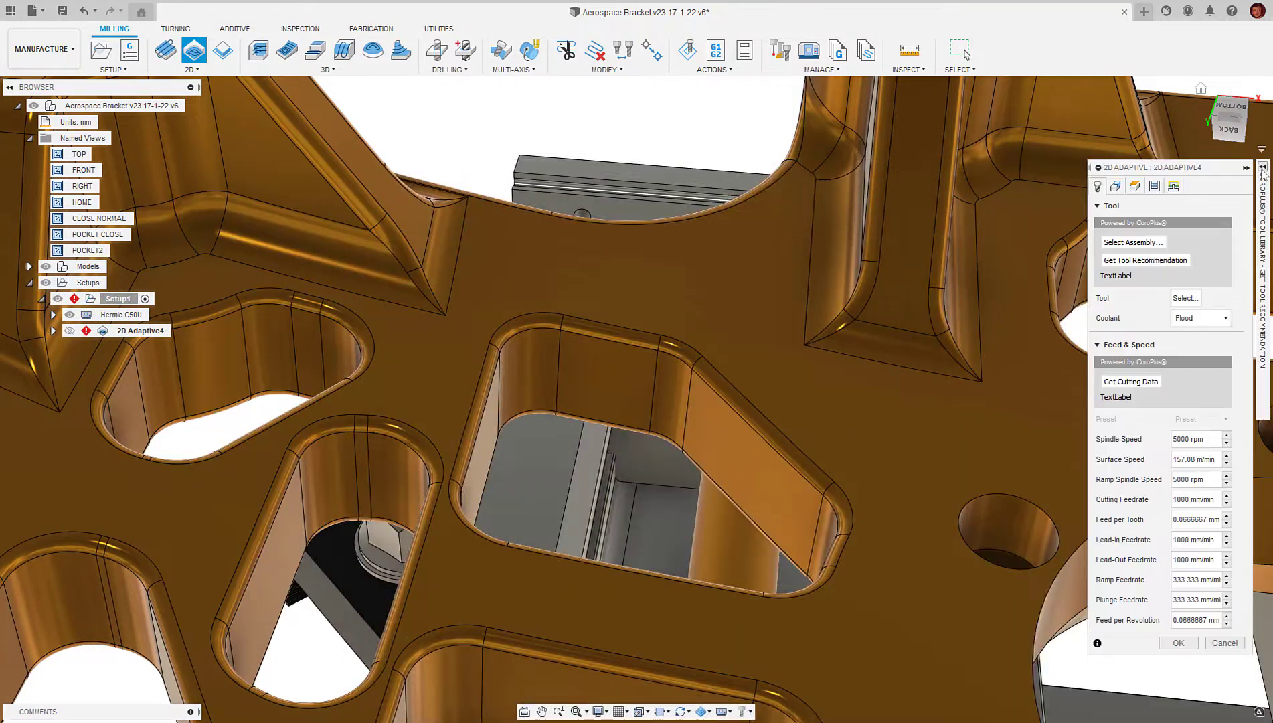
left_click(922, 70)
left_click(921, 85)
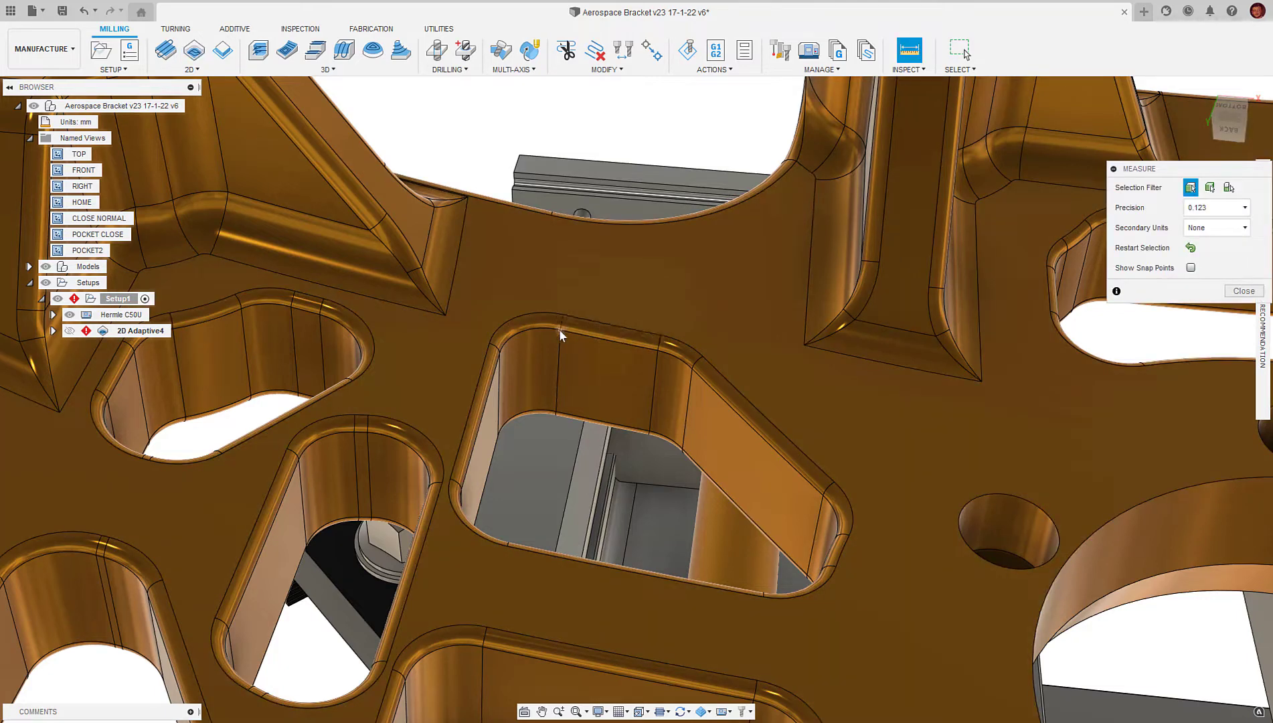
left_click(559, 329)
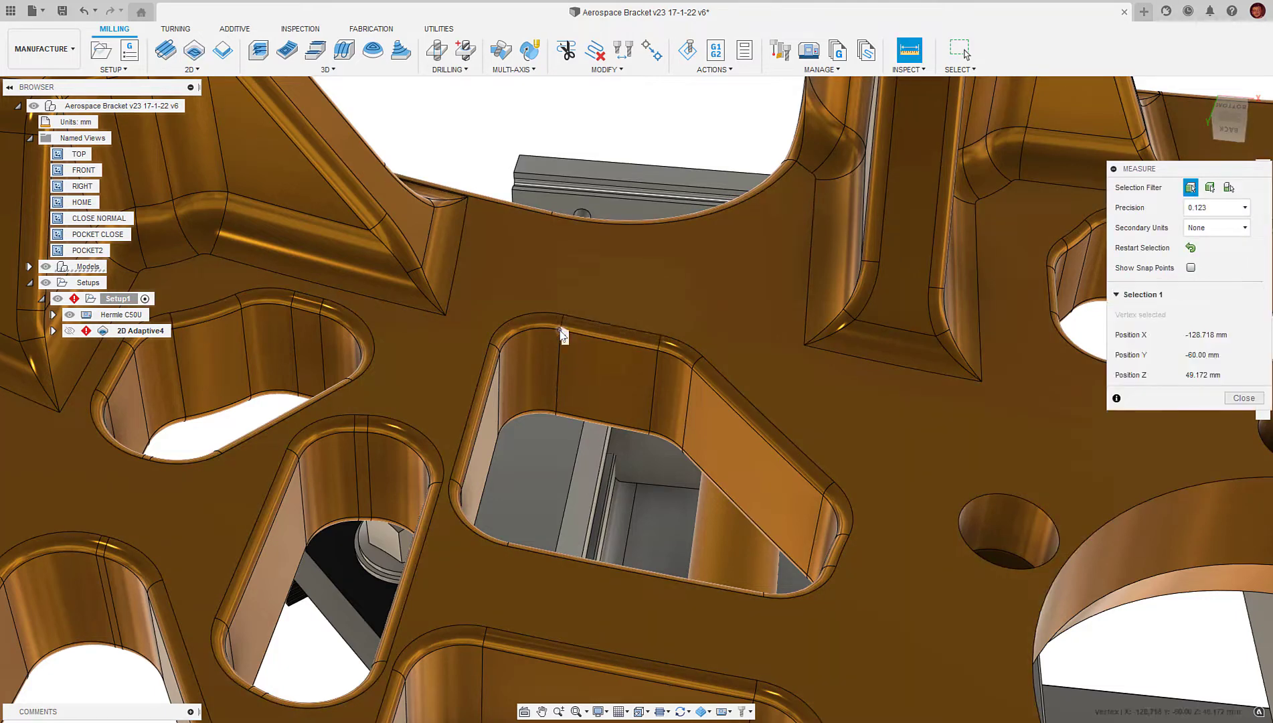
double_click(94, 252)
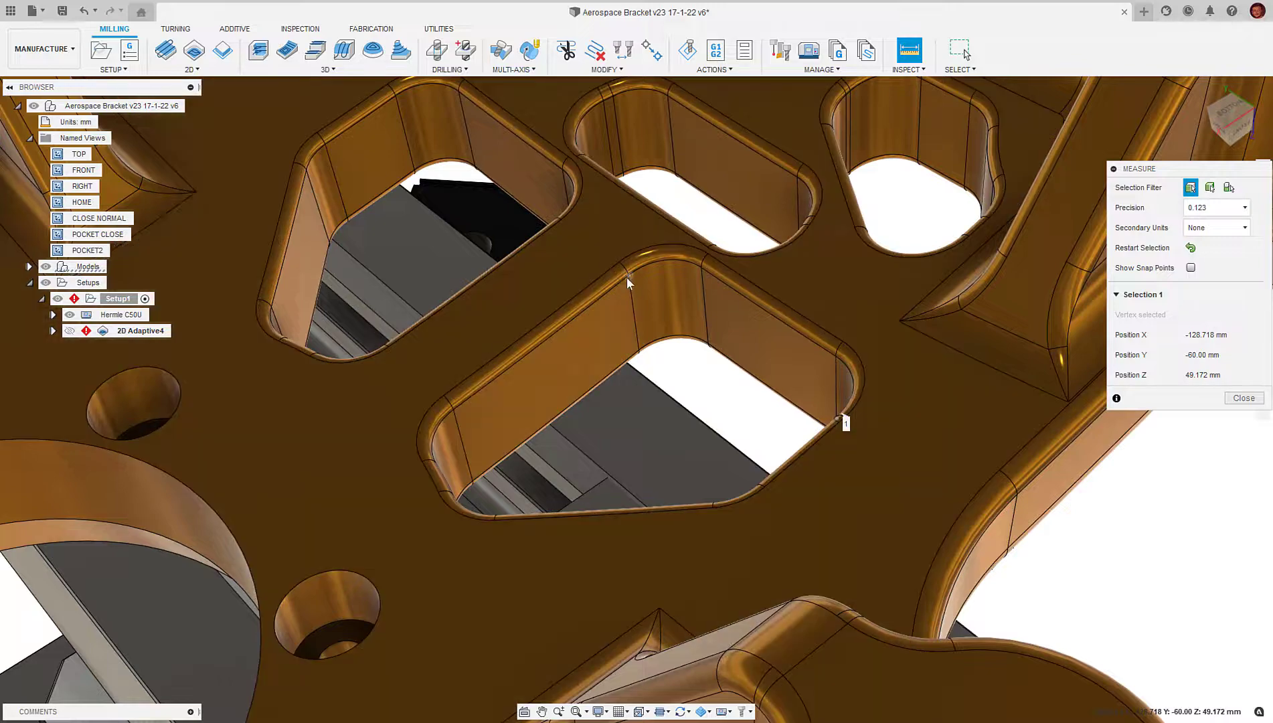
left_click(627, 277)
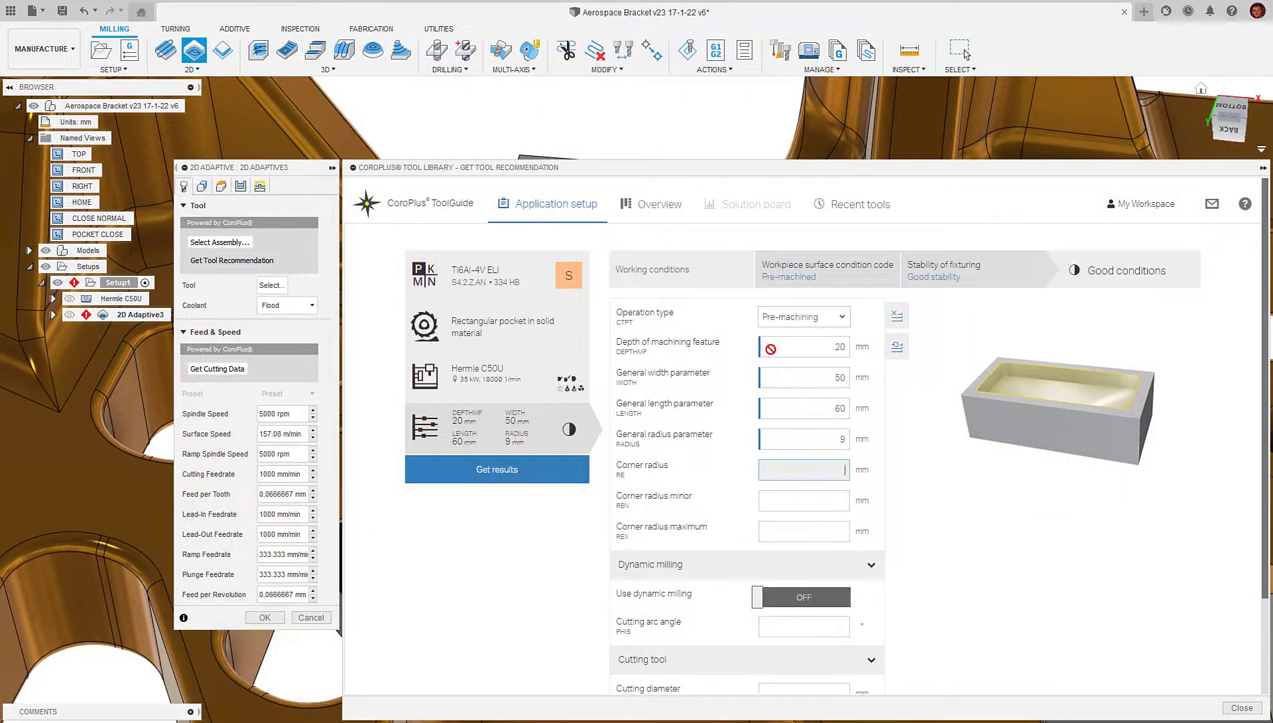
left_click(759, 599)
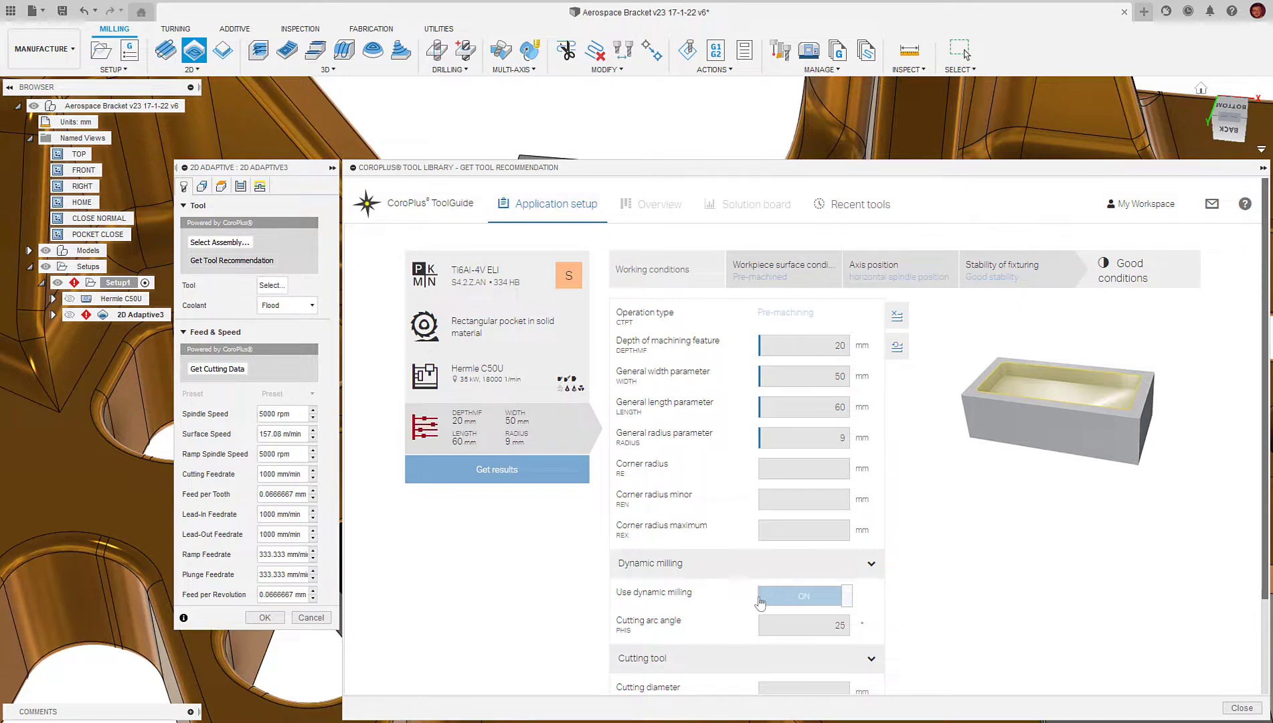
left_click(534, 470)
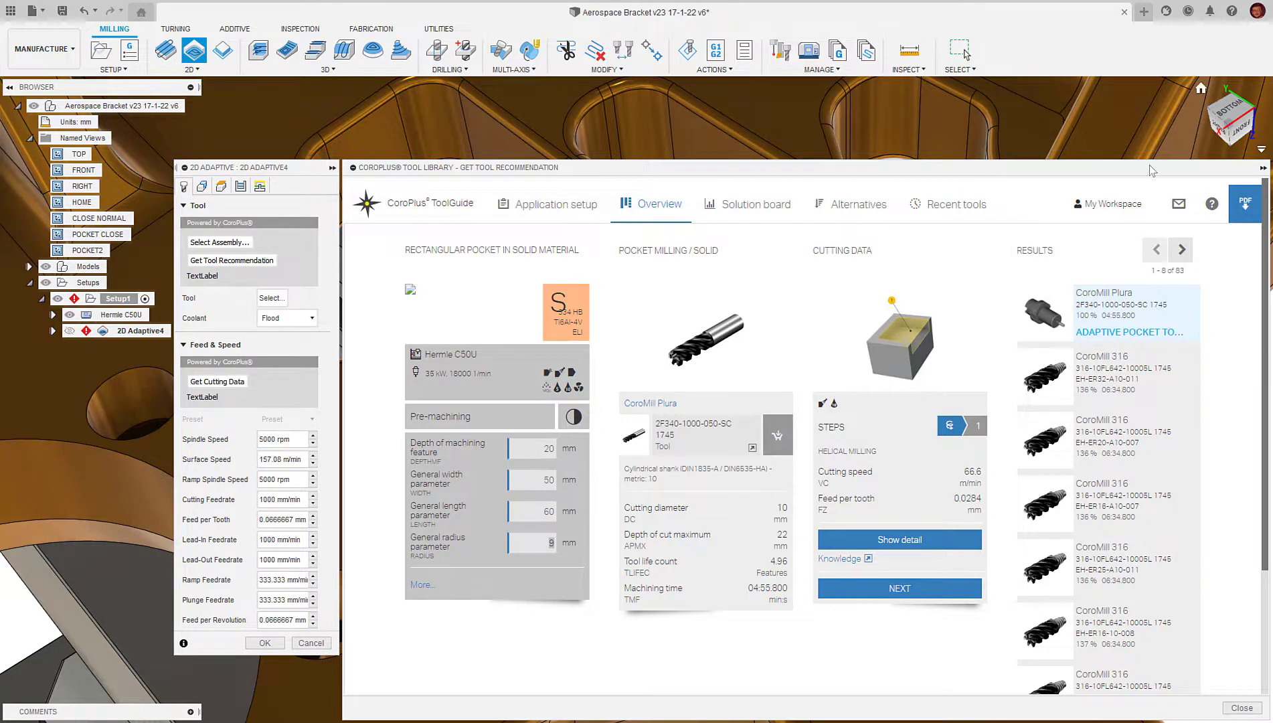
Step: Filter the alternative tools by type Solid, leaving 4 options
left_click(854, 202)
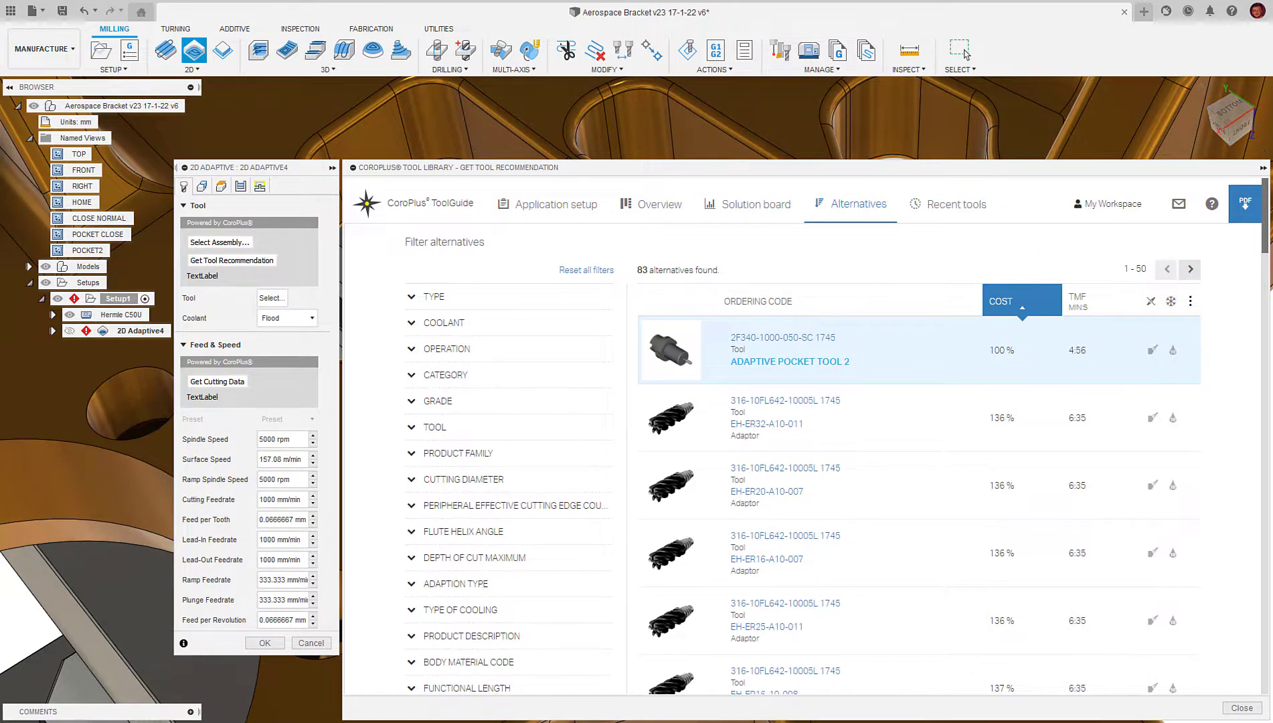
left_click(415, 301)
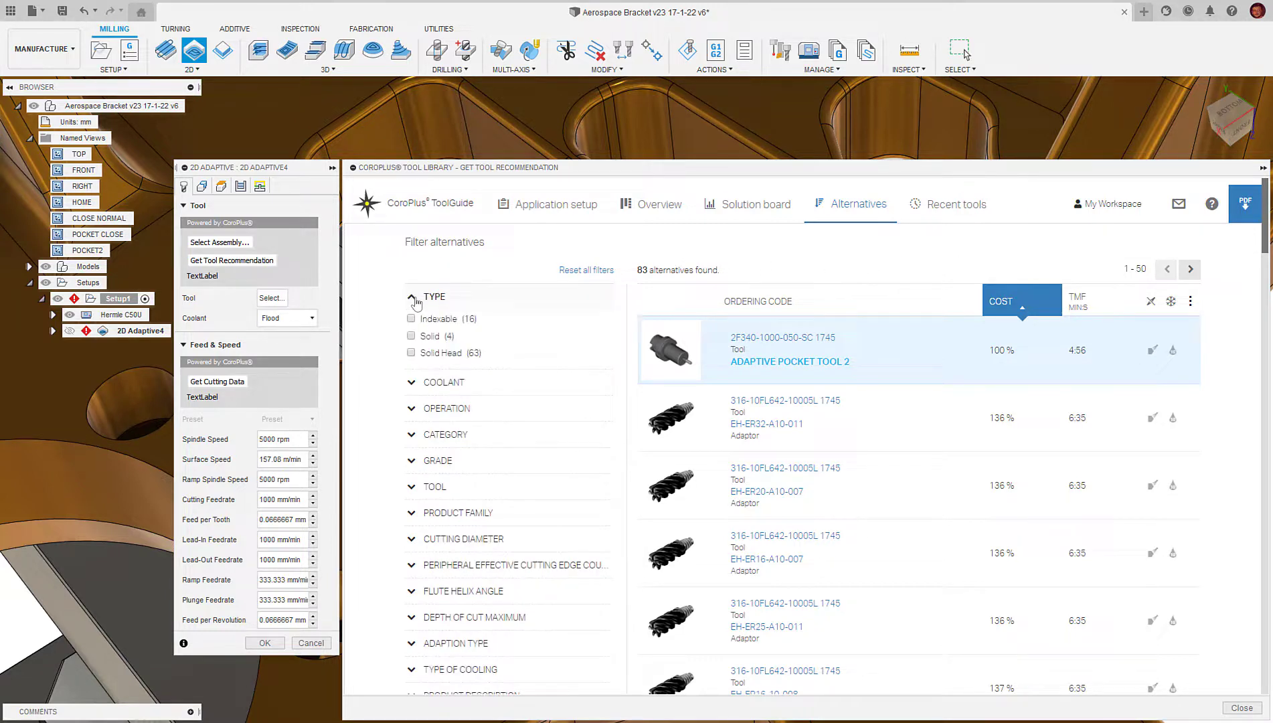
left_click(411, 336)
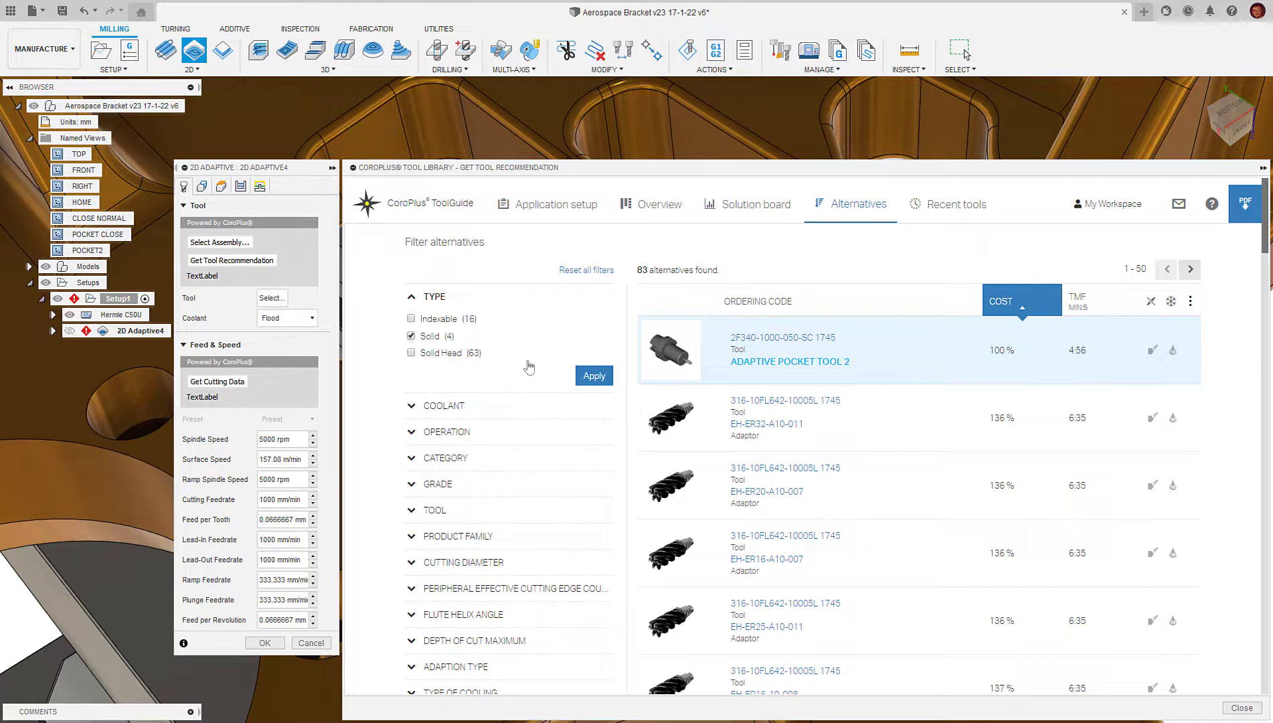
left_click(593, 376)
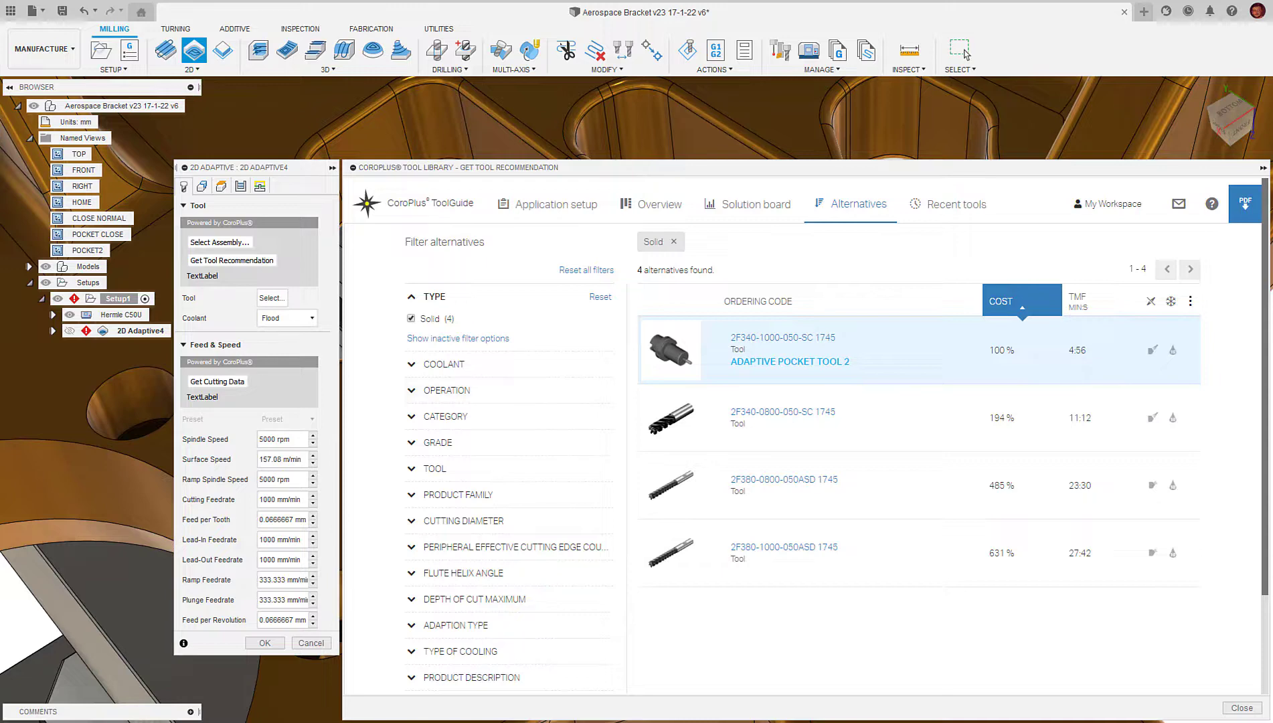
left_click(751, 211)
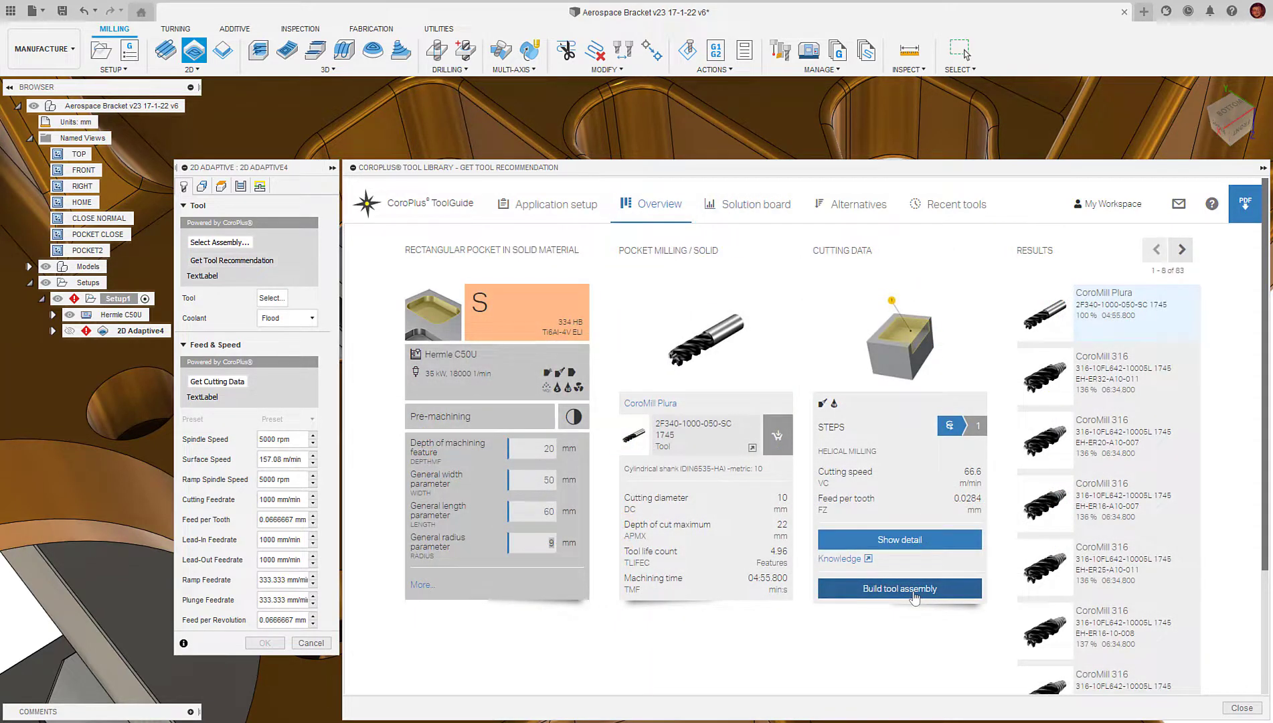
left_click(914, 597)
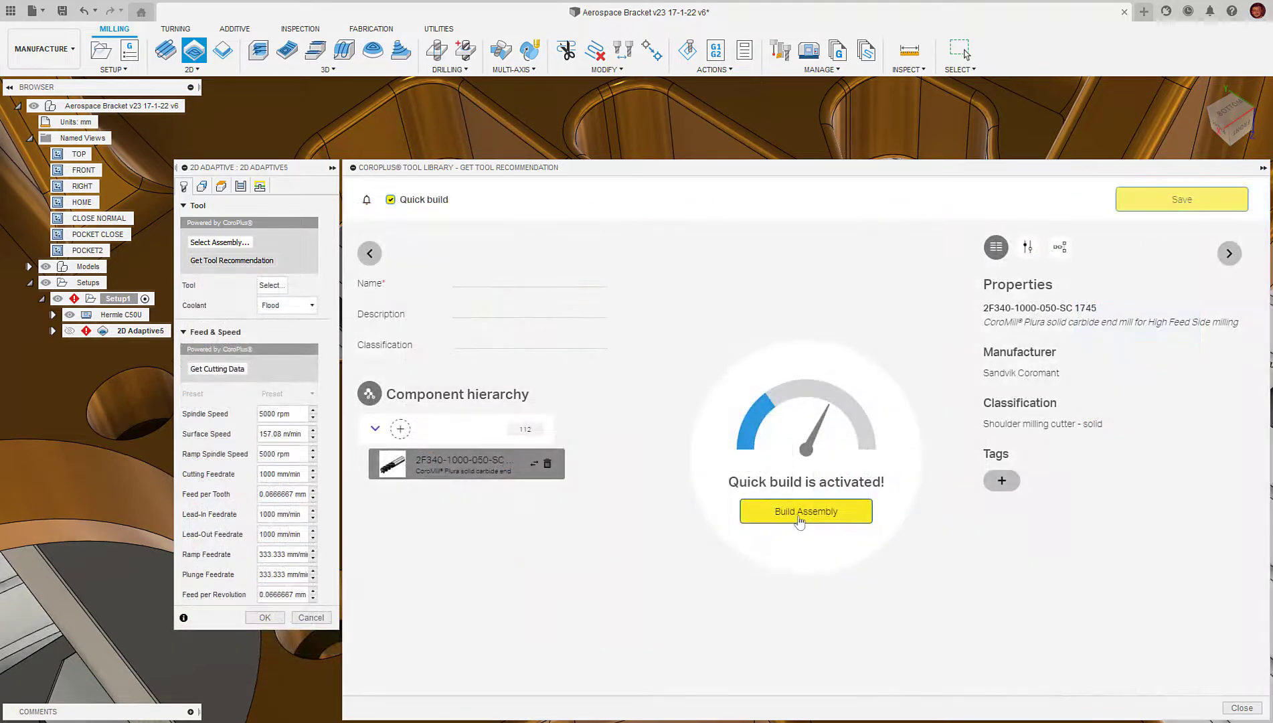
Step: In quick build, add the 393.14-16 1000 ER collet and a BIG-PLUS MAS-BT ER chuck adaptor
left_click(800, 514)
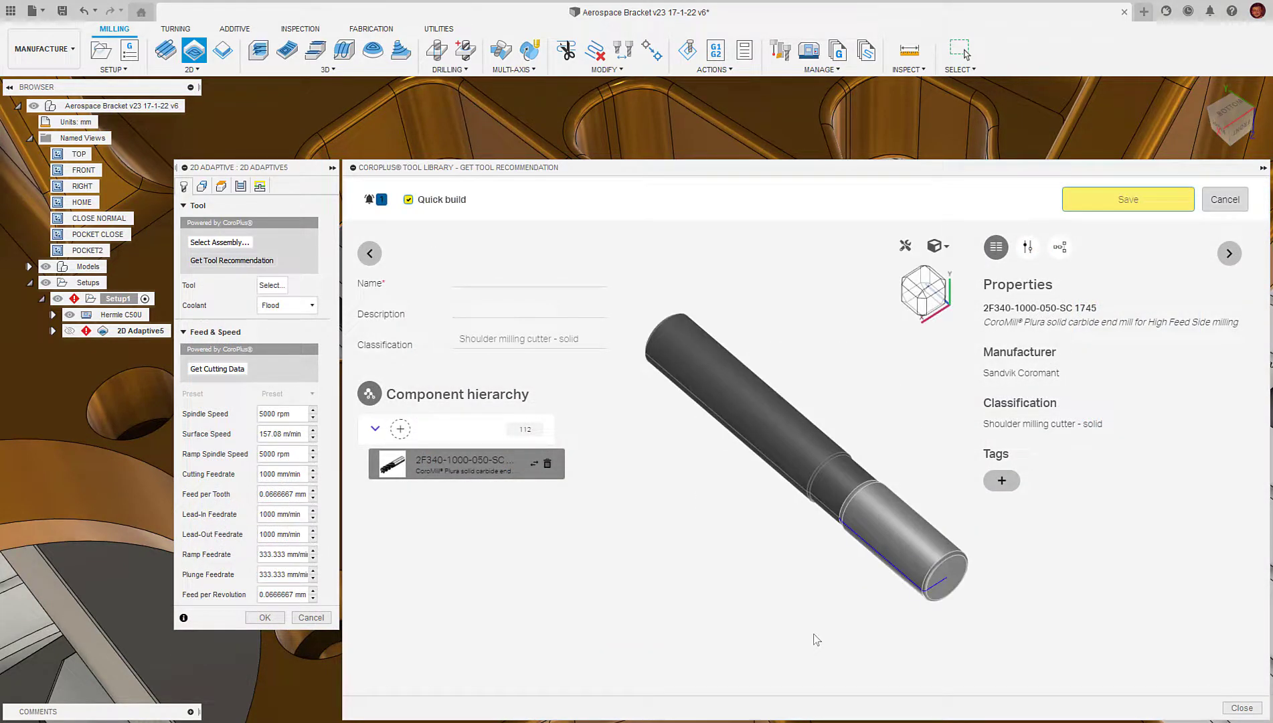
left_click(400, 429)
scroll(845, 455, "down", 3)
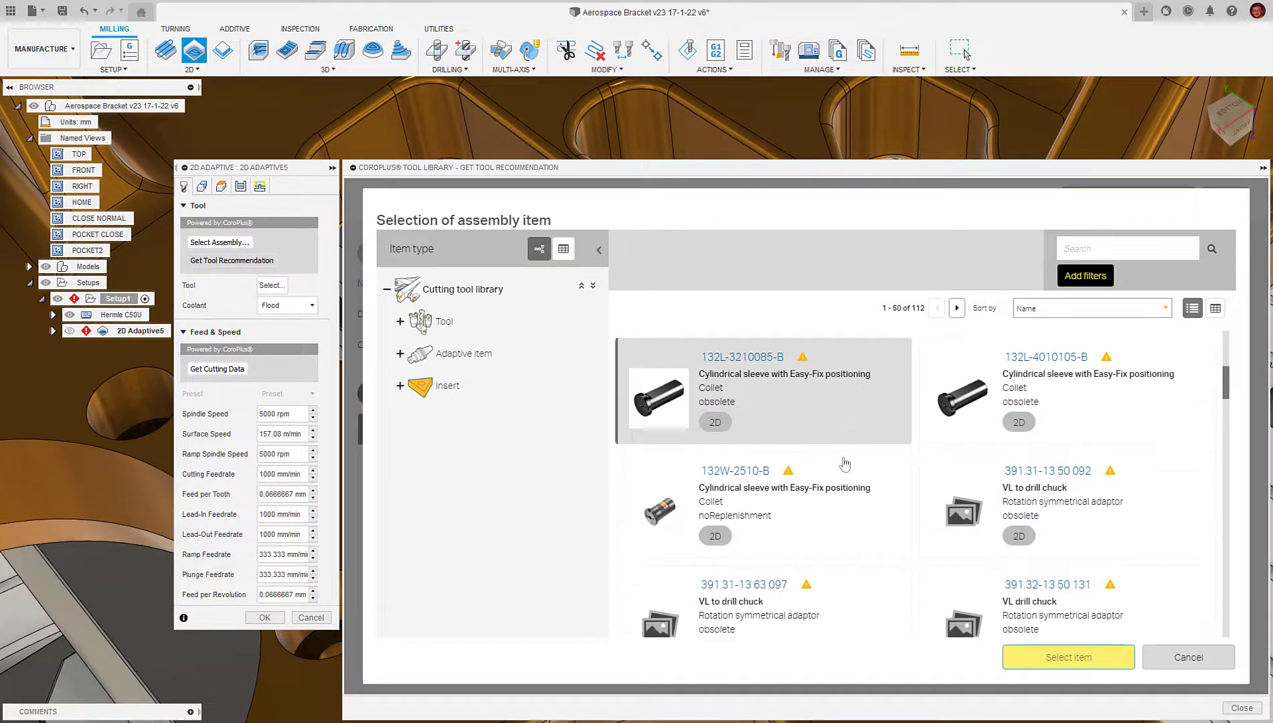
scroll(845, 461, "down", 3)
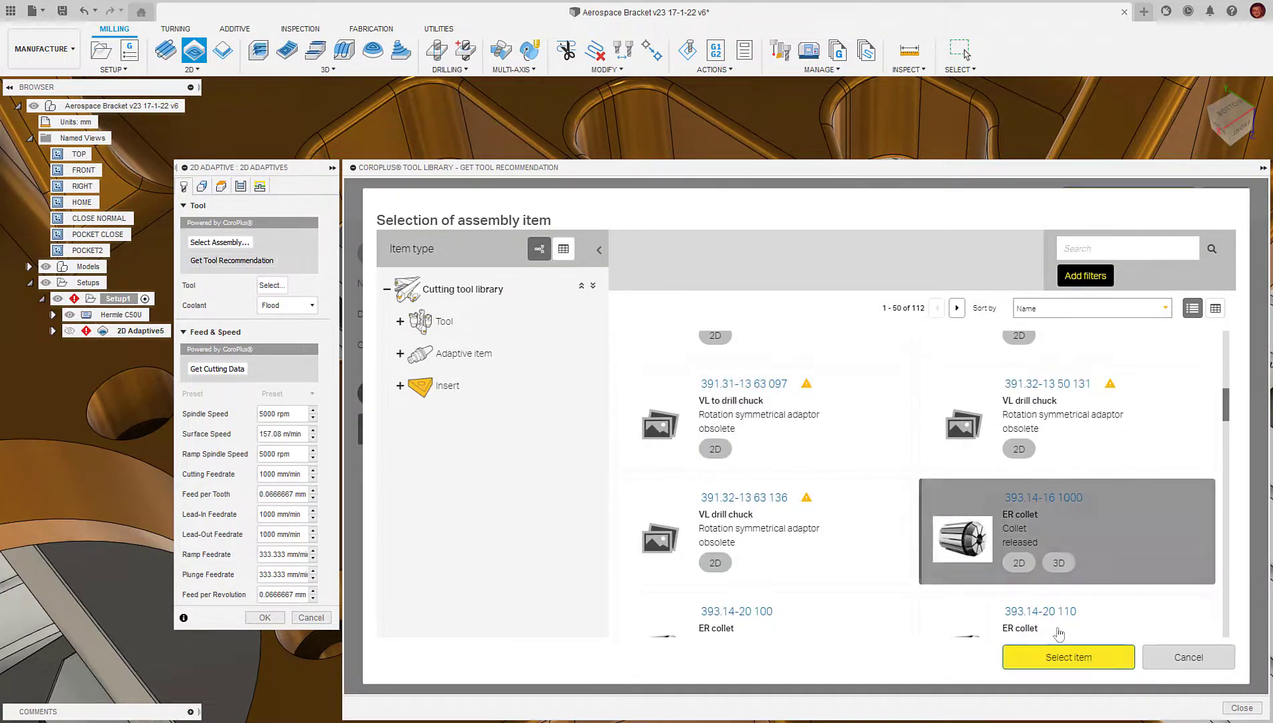
left_click(1063, 659)
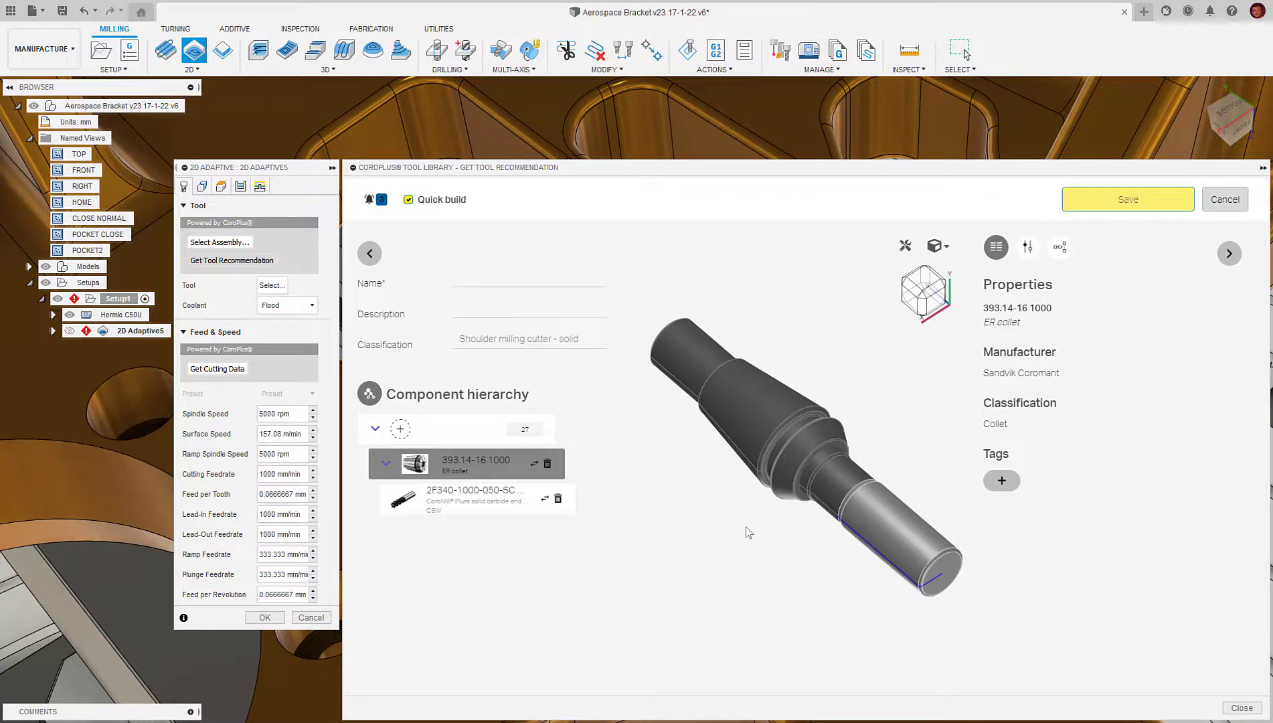
left_click(402, 430)
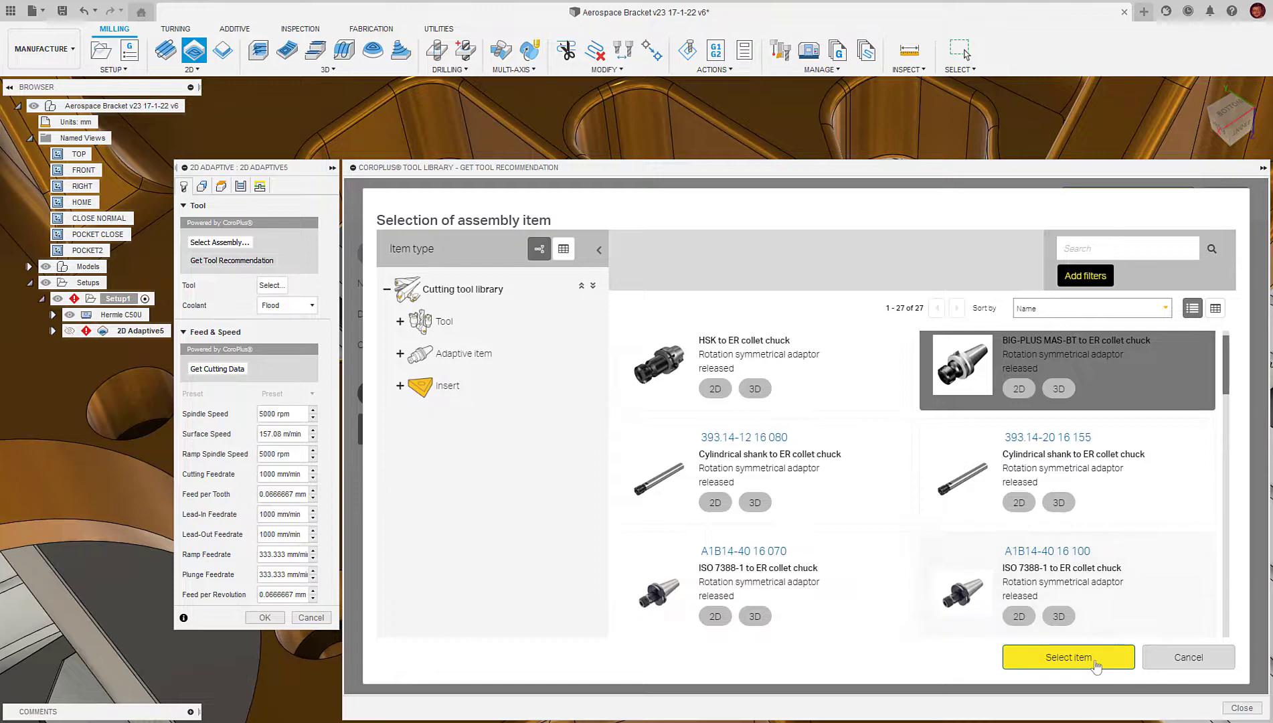
left_click(1098, 662)
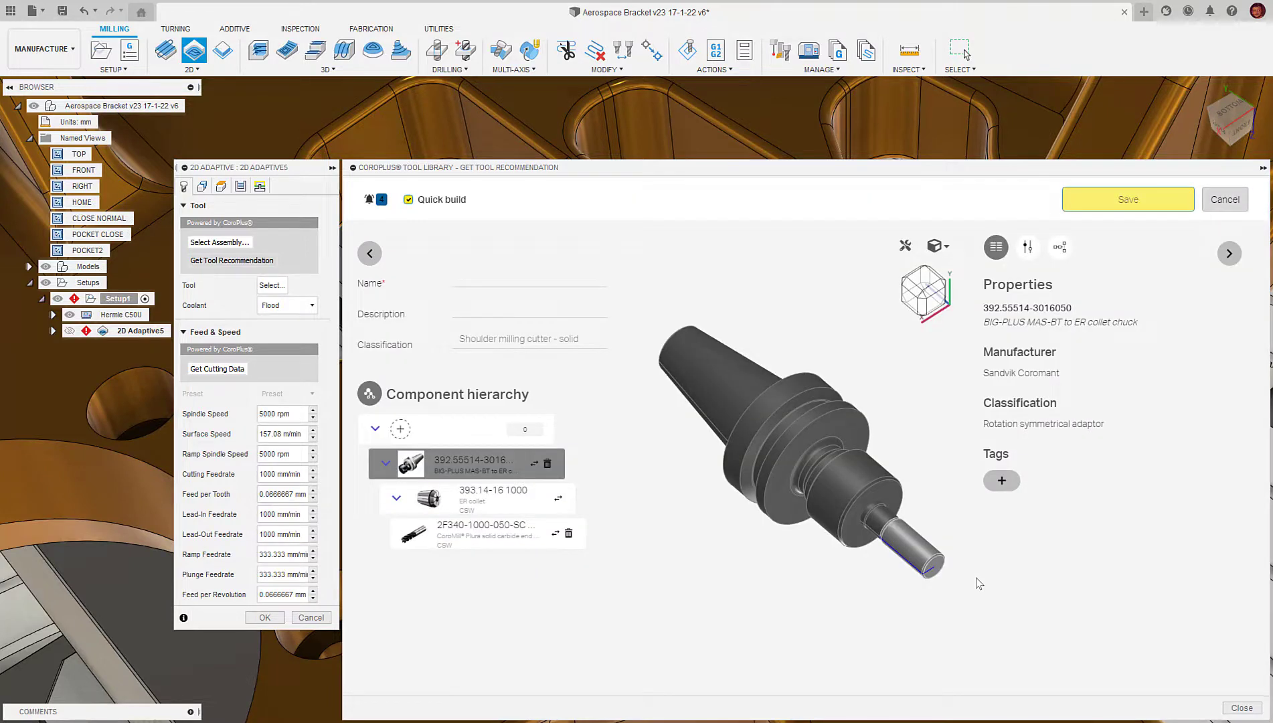
Step: Name the assembly 'Adaptive Pocket Roughing Tool', save it, and send it to the 2D Adaptive operation
left_click(486, 284)
type("A")
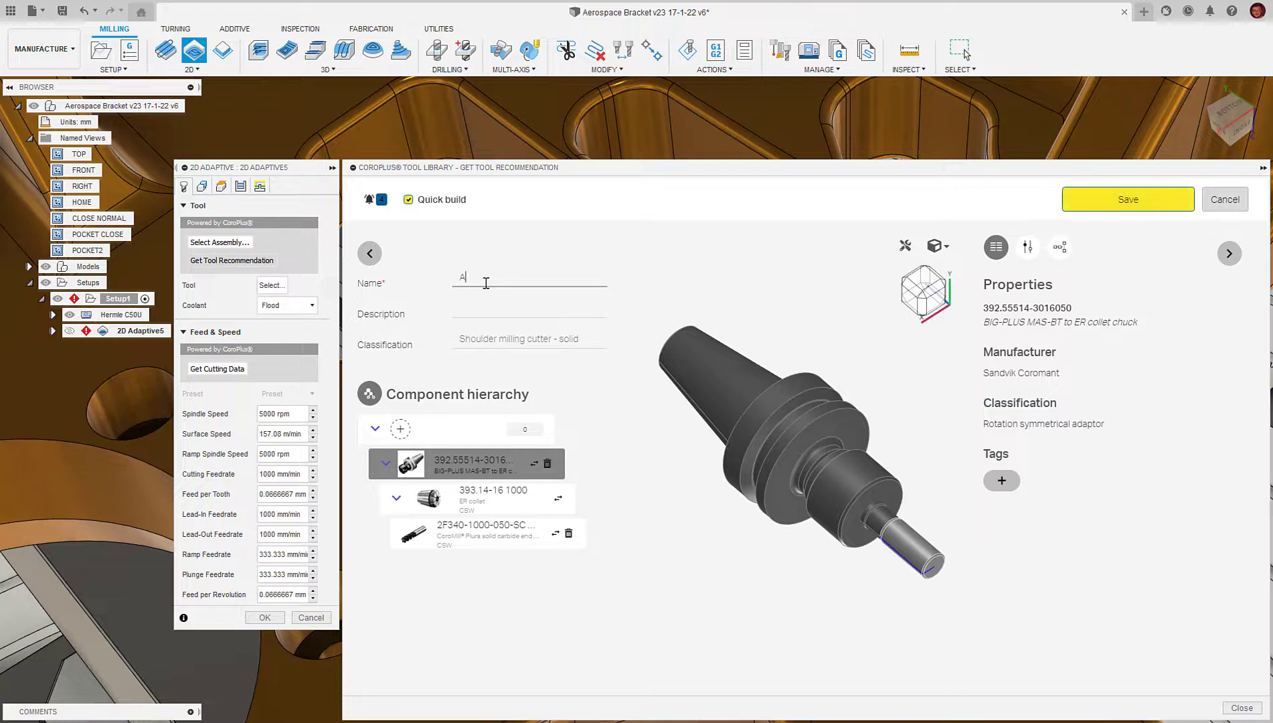
type("daptive Pocket Roughing Tool")
left_click(1134, 206)
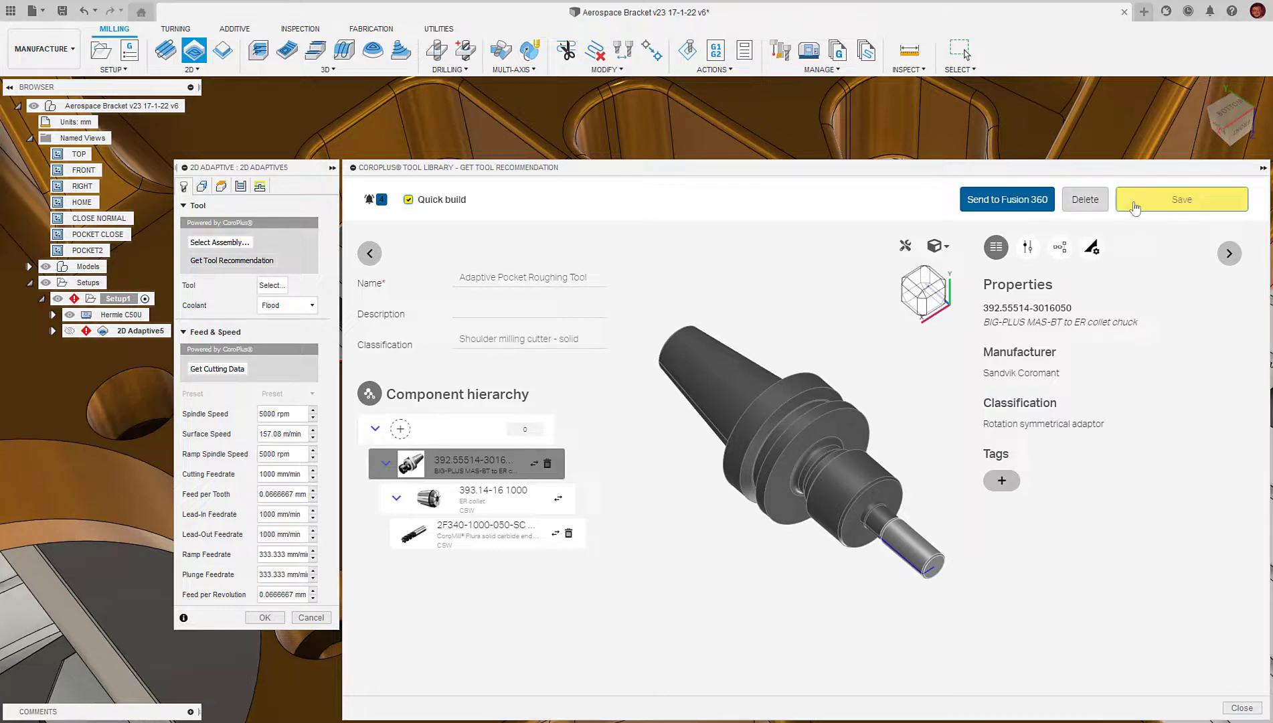
left_click(1029, 207)
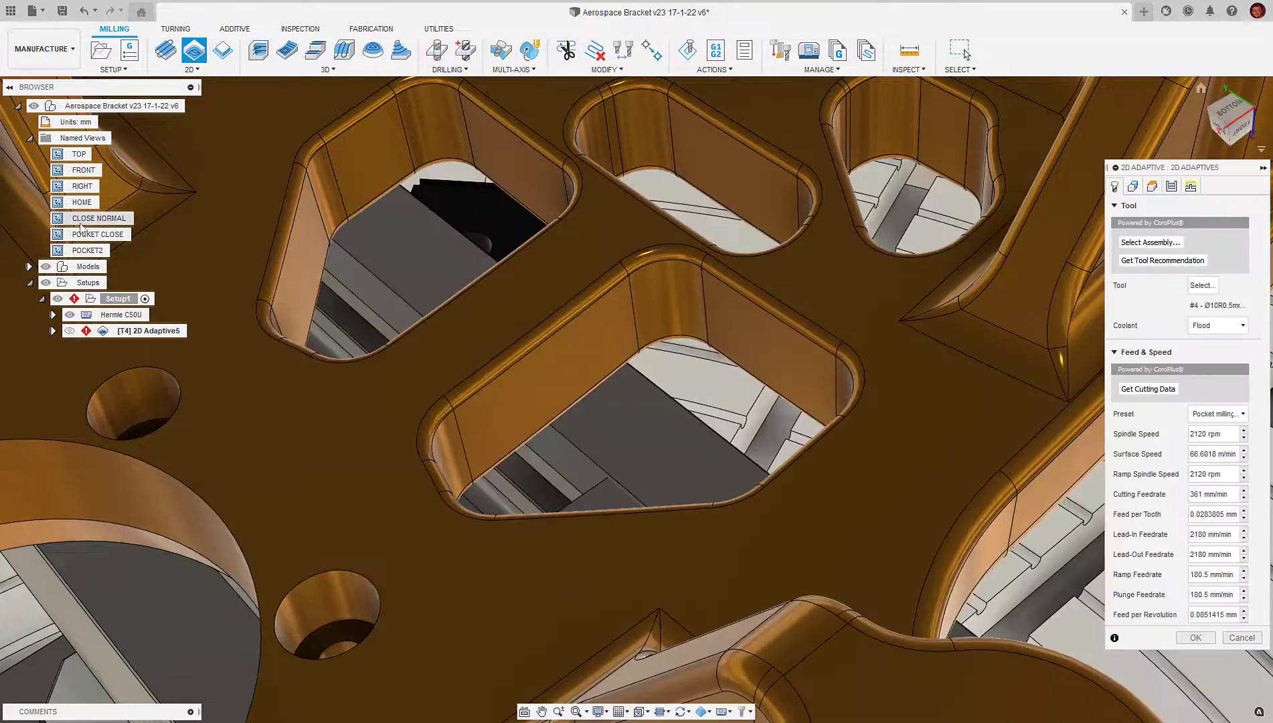
Step: Enable Multiple Depths in the 2D Adaptive roughing passes
double_click(81, 221)
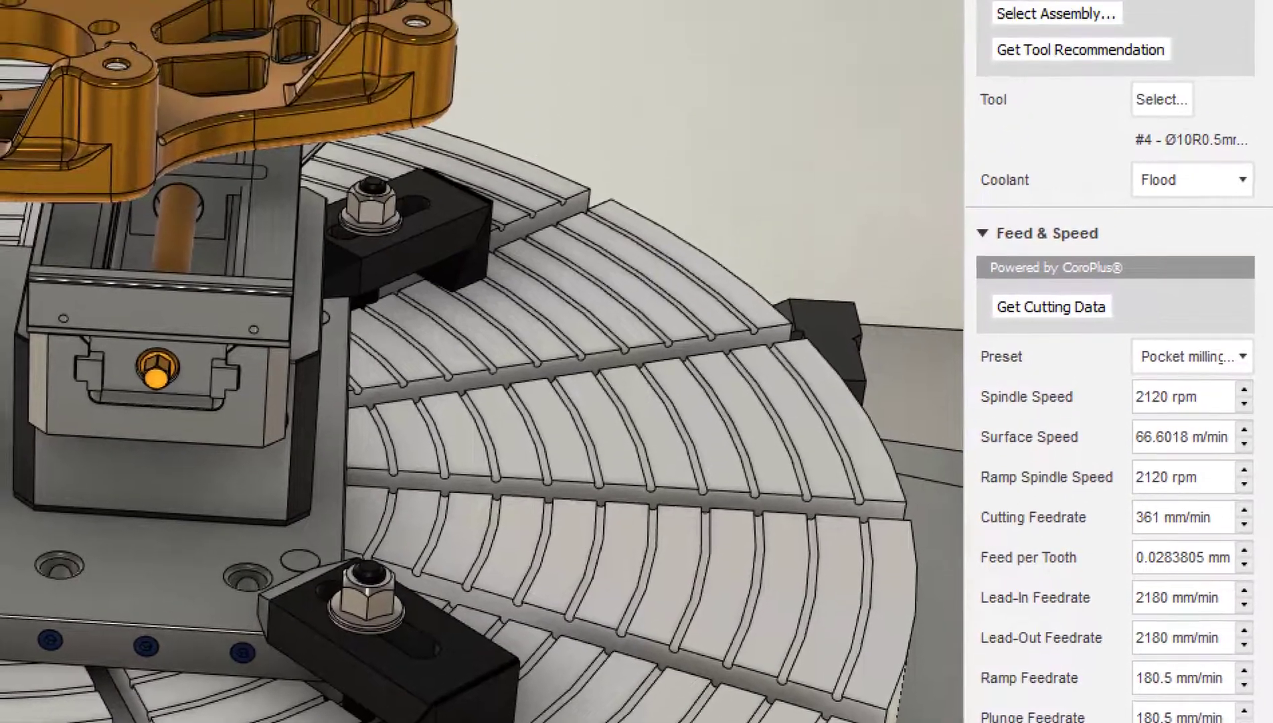
left_click(1101, 37)
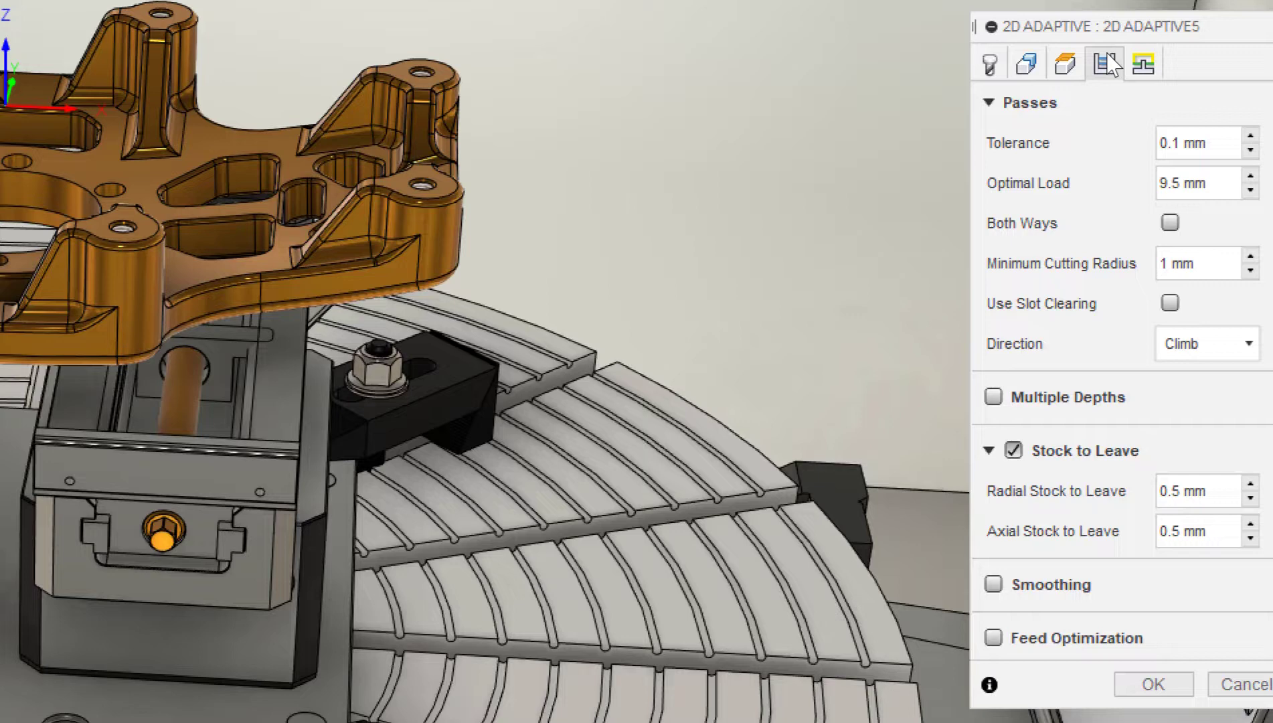
left_click(993, 397)
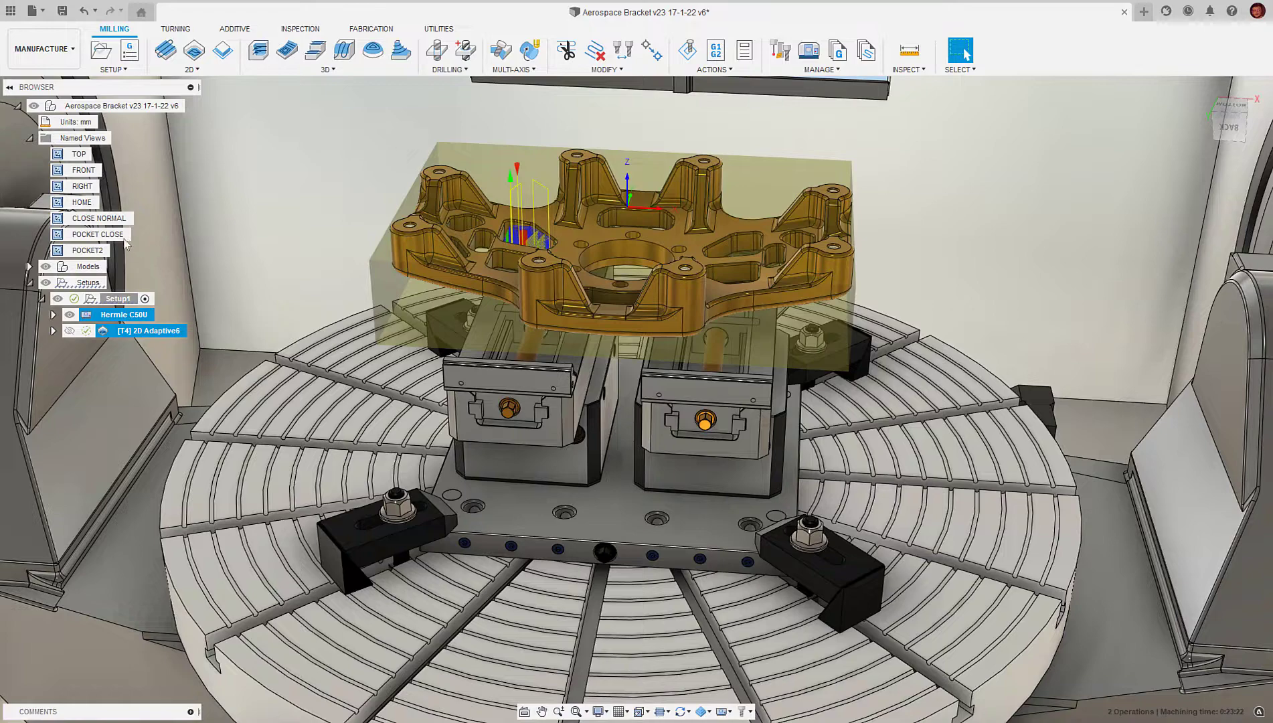
Step: Start a 2D Contour and select the middle bore's top edge as its contour
left_click(193, 69)
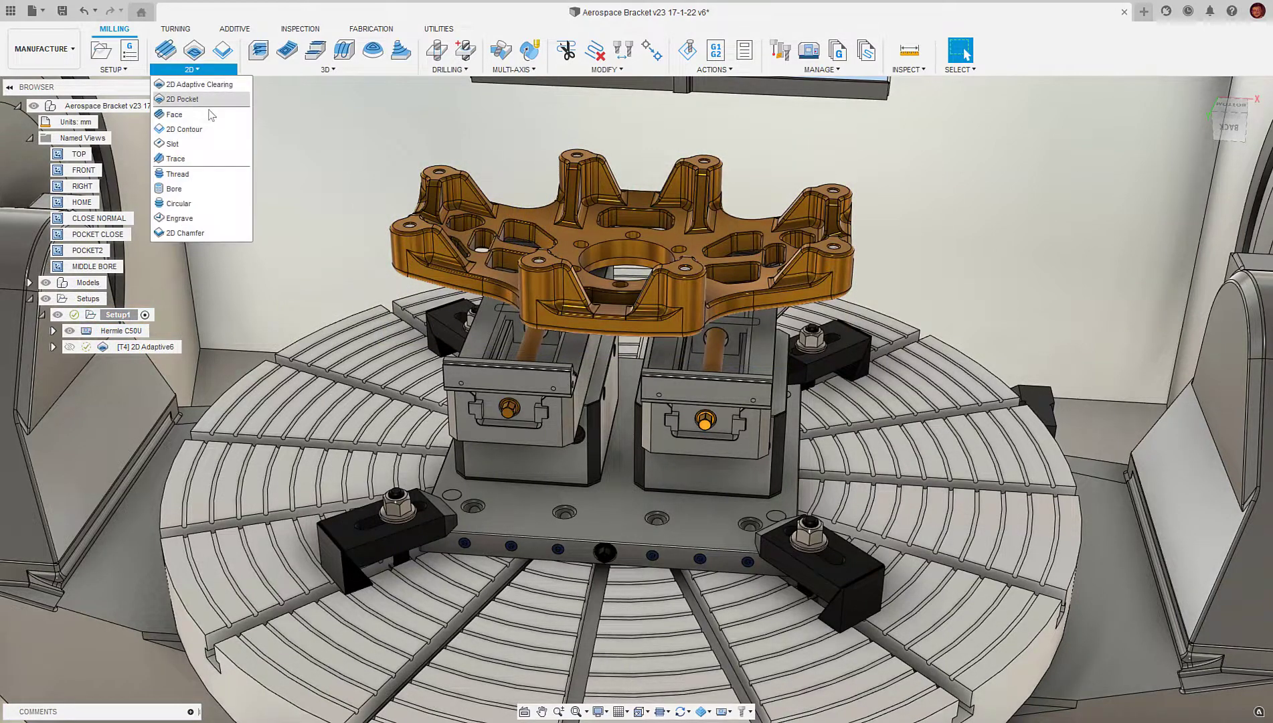
left_click(206, 131)
double_click(94, 265)
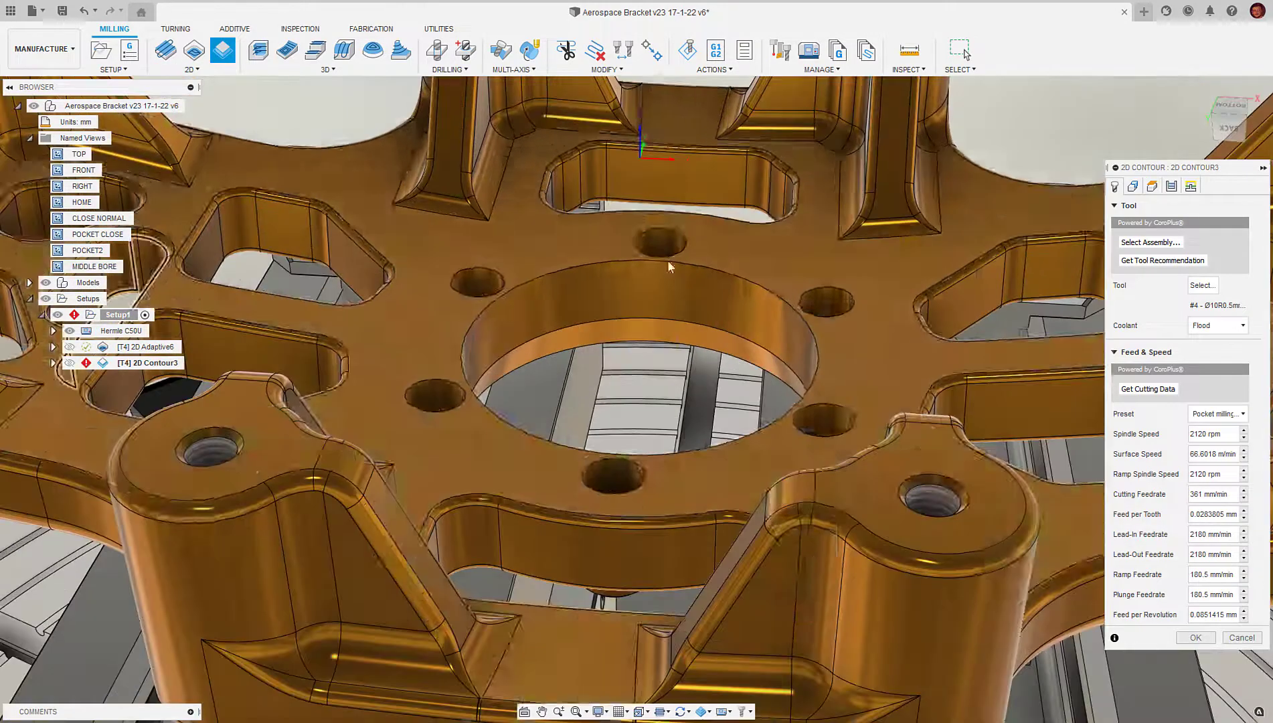
left_click(1132, 186)
left_click(755, 340)
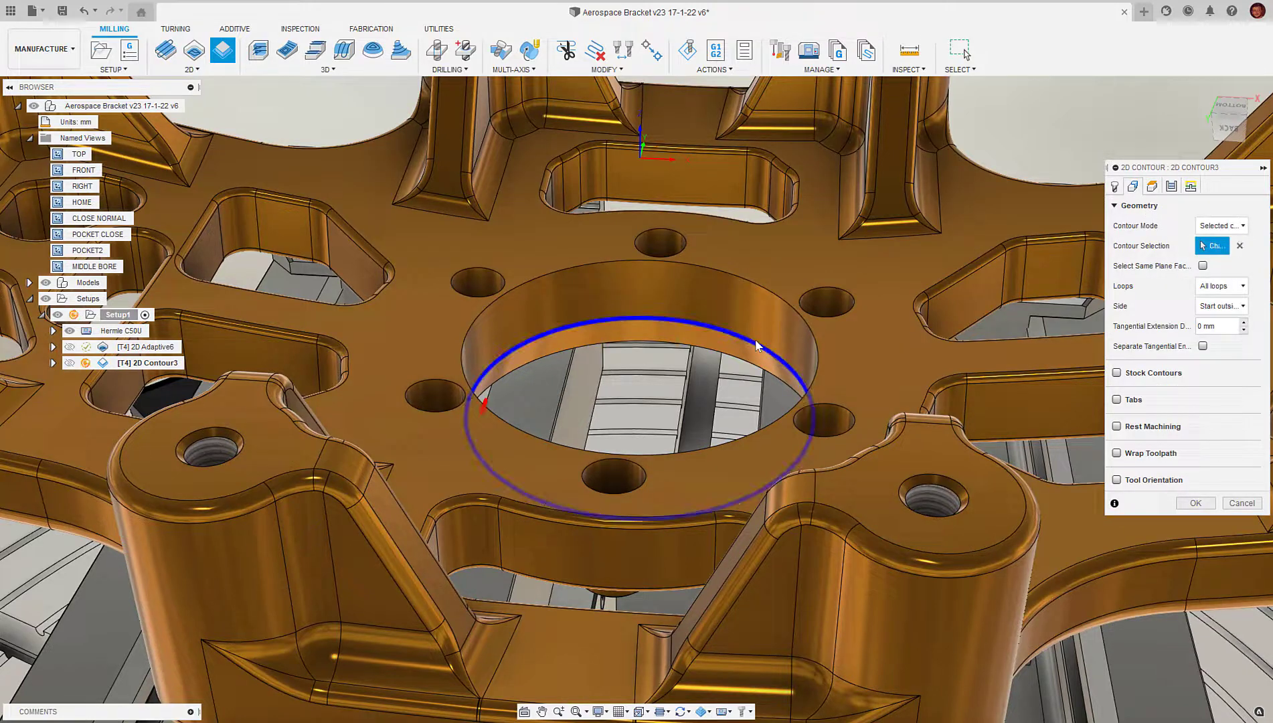
Step: Pick the Adaptive Pocket Roughing Tool from the CoroPlus assembly library for the contour
left_click(1114, 186)
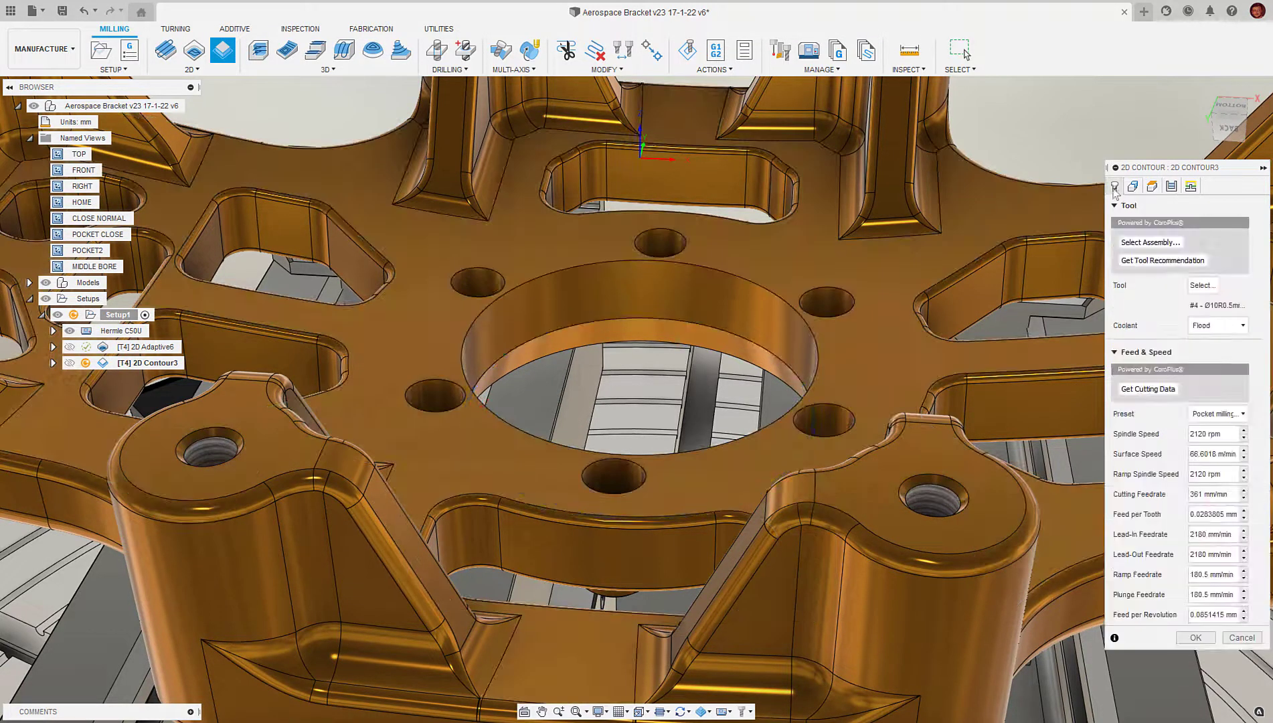
left_click(1167, 244)
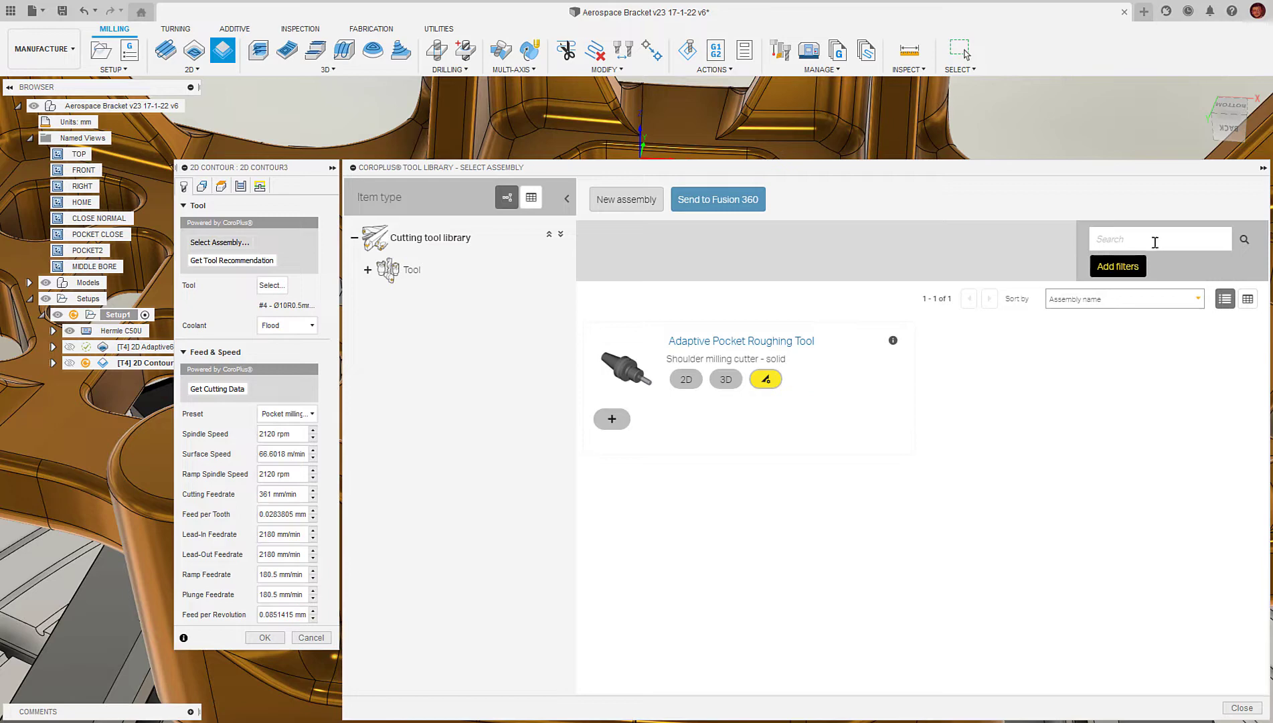
left_click(811, 345)
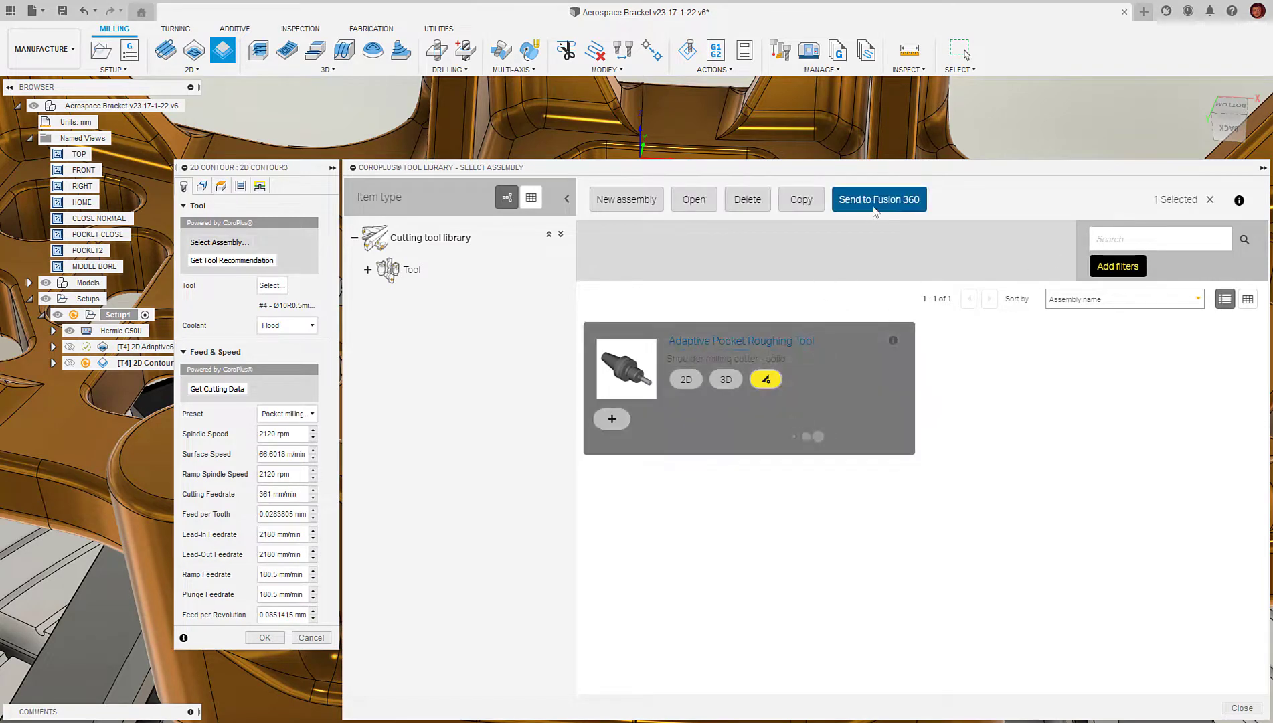
Step: Apply CoroPlus shoulder-milling cutting data and the Shoulder Milling preset: 2650 rpm, 571 mm/min
left_click(873, 210)
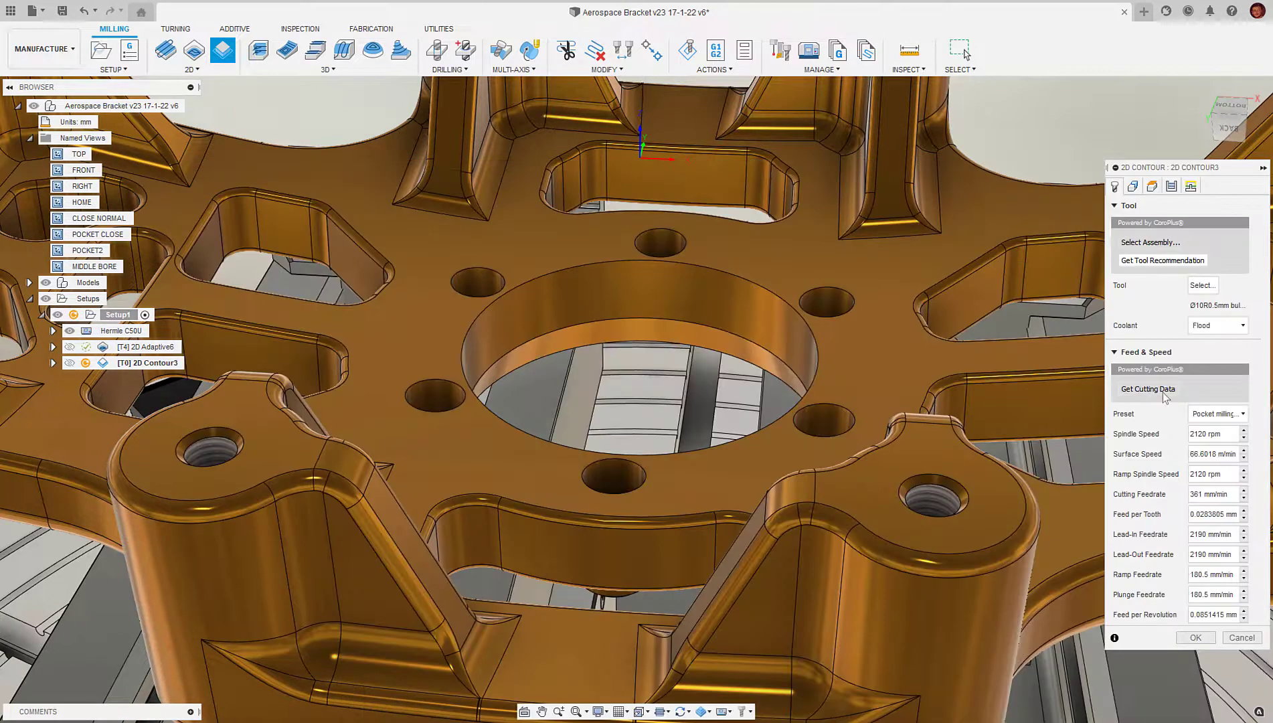
left_click(1163, 391)
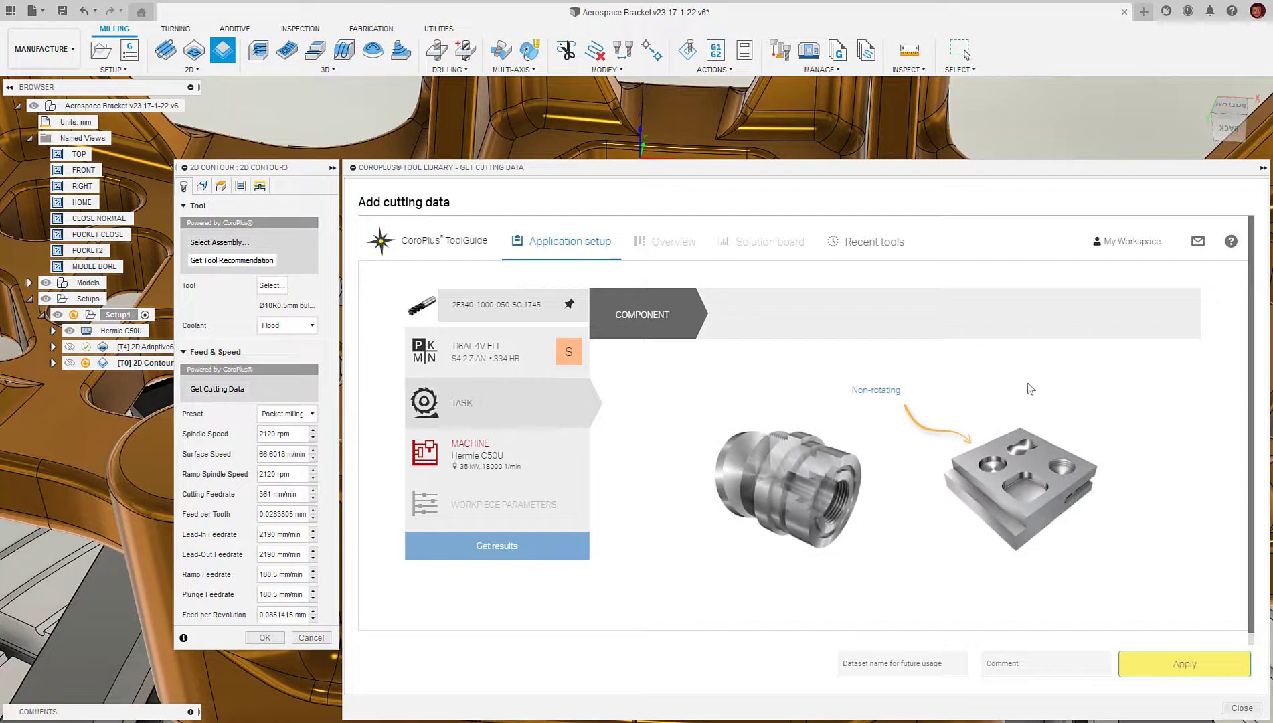
left_click(880, 390)
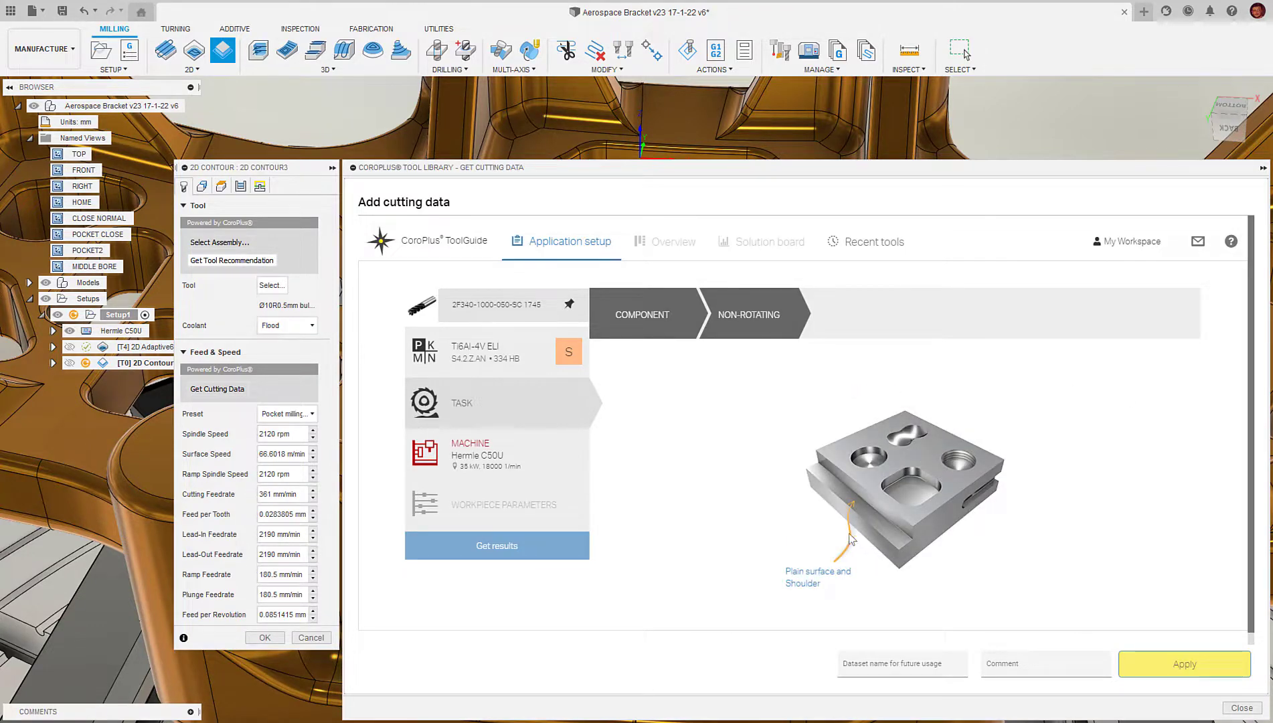
left_click(822, 569)
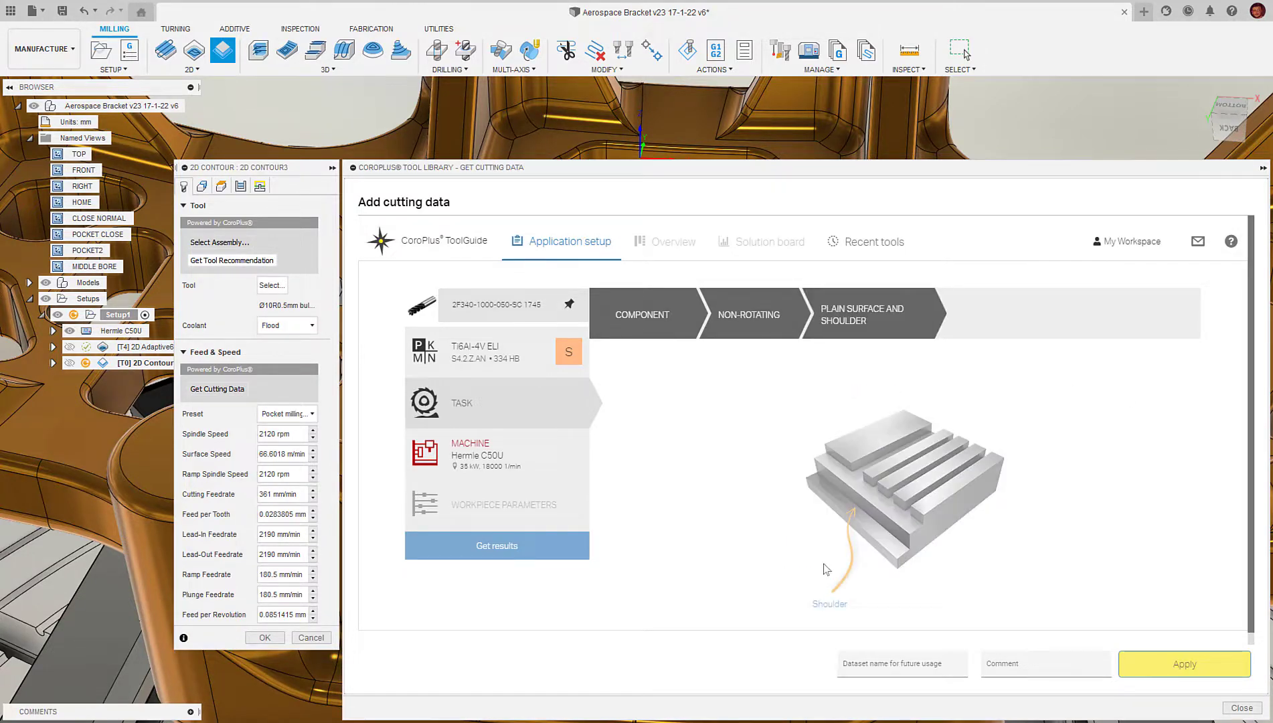
left_click(837, 603)
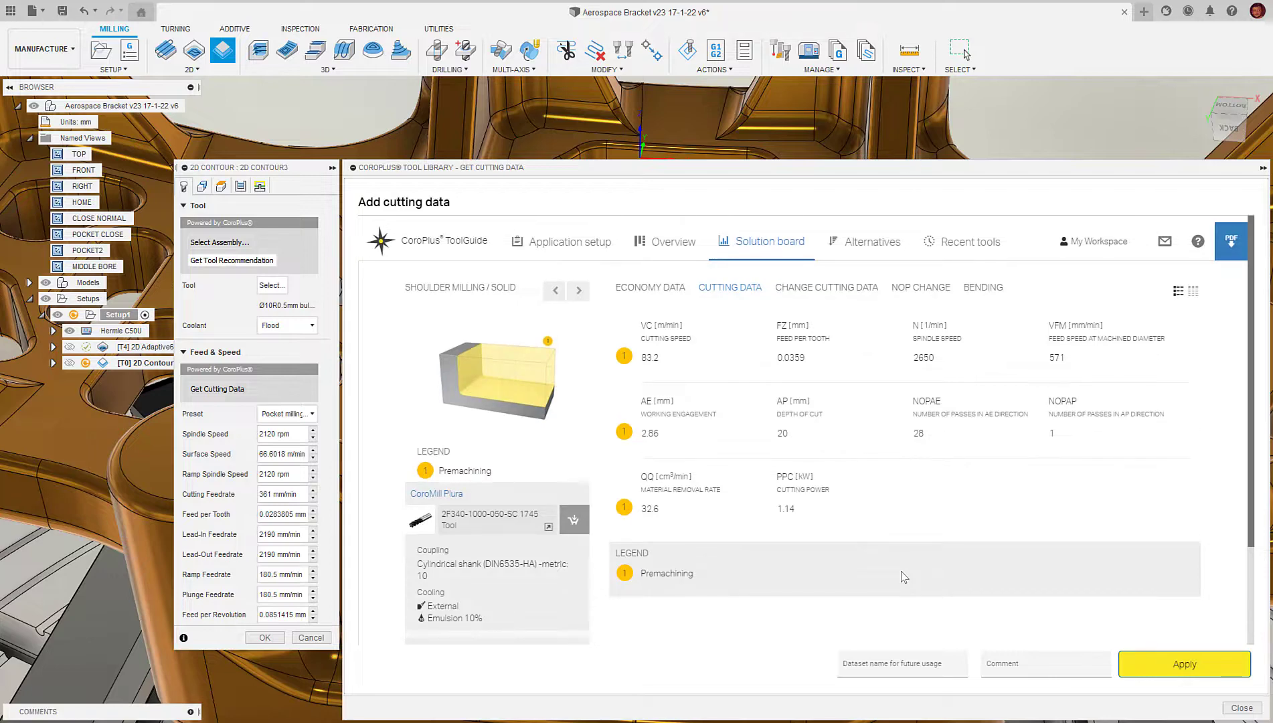
left_click(1184, 664)
left_click(1217, 413)
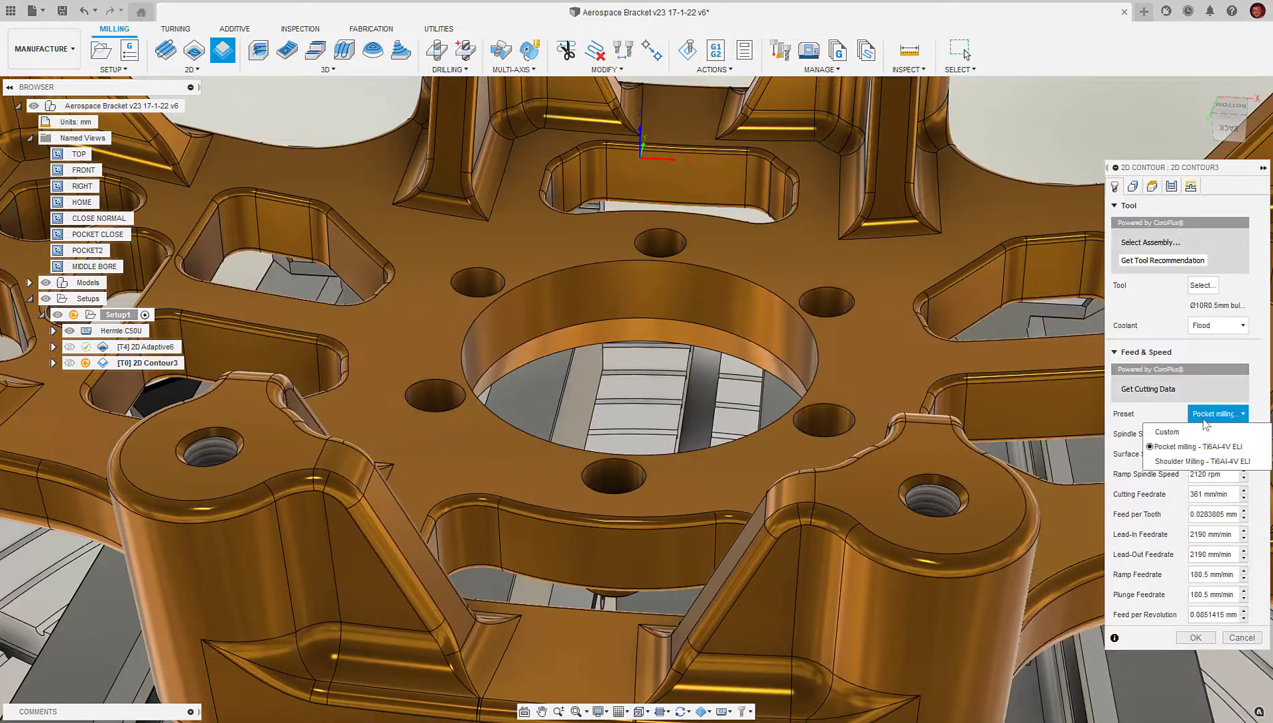
left_click(1217, 461)
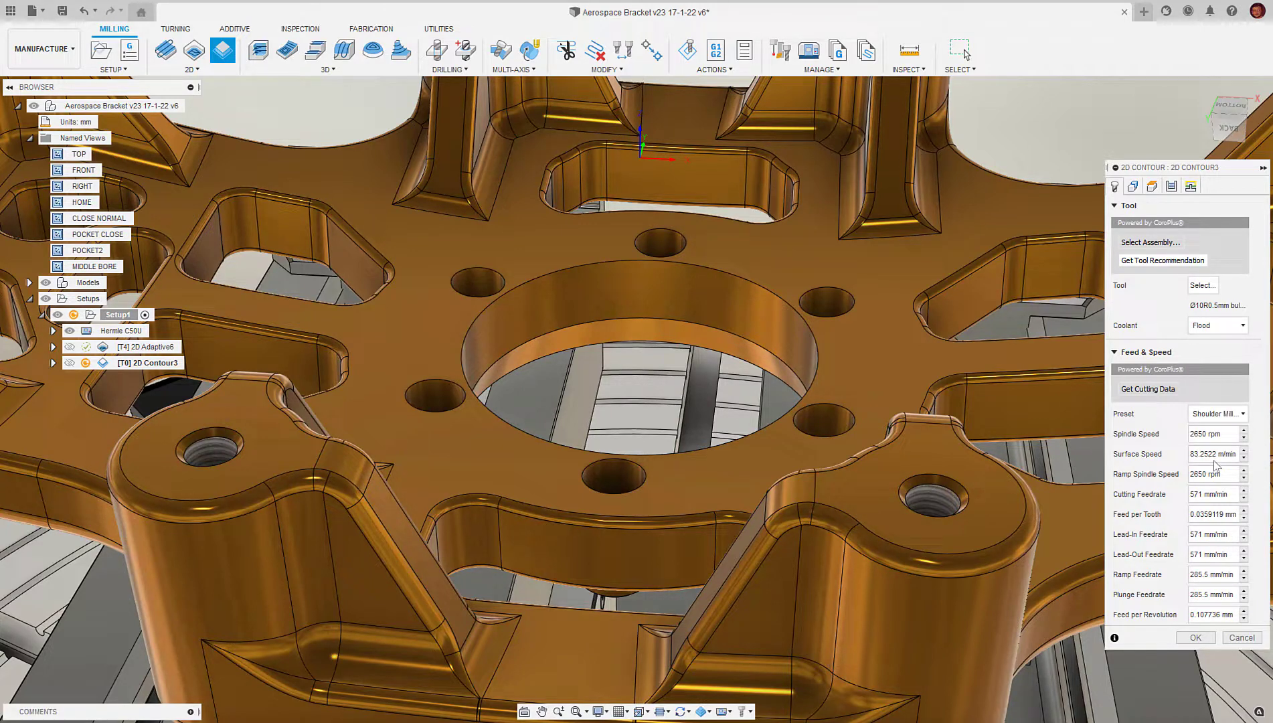